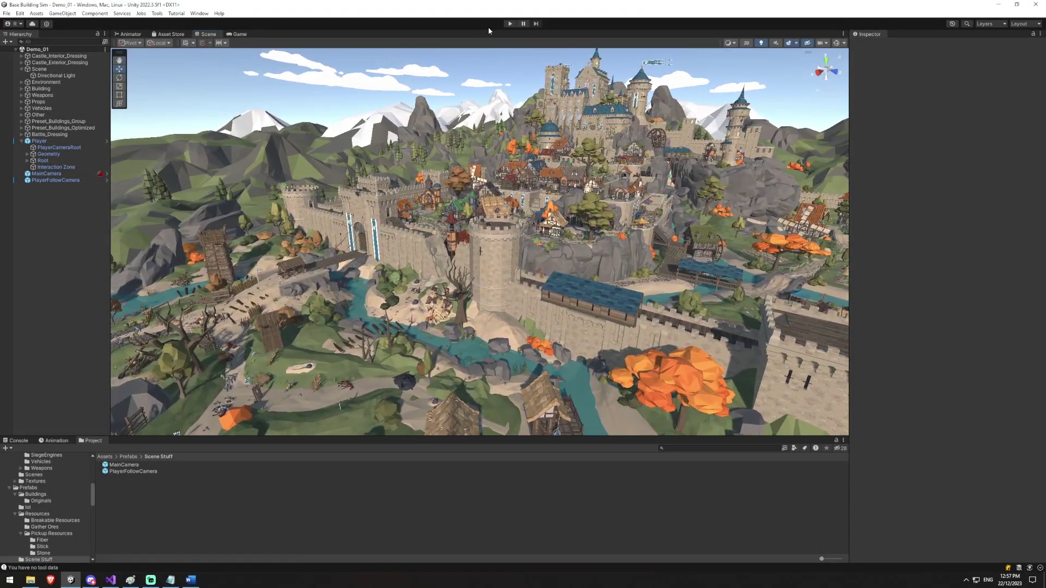
# Step: Run the Demo_01 scene in play mode and walk the king along the battlefield path past the fallen horse and broken cart
pyautogui.click(510, 23)
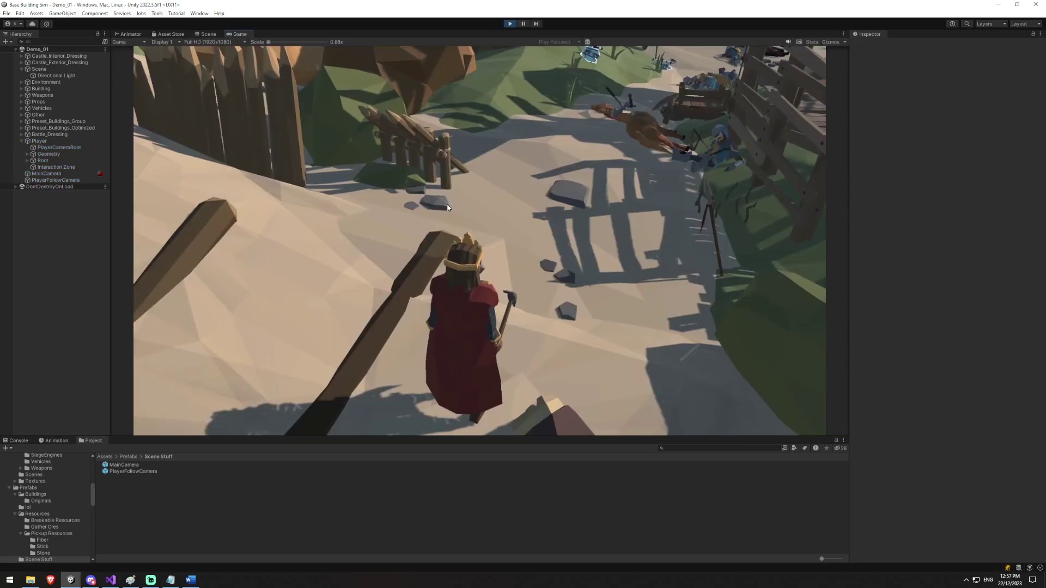
pyautogui.click(447, 208)
pyautogui.press('w')
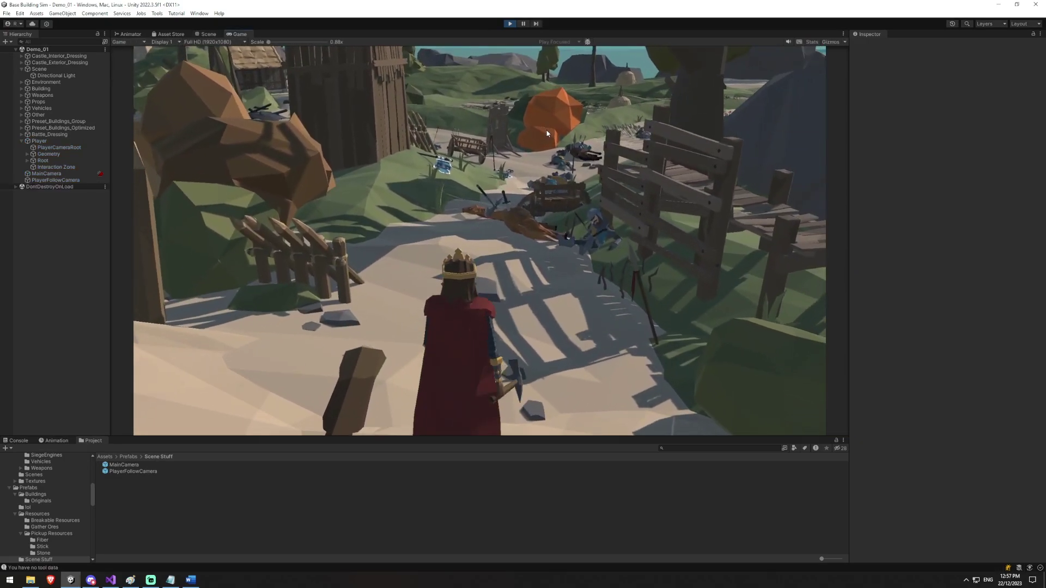
pyautogui.press('w')
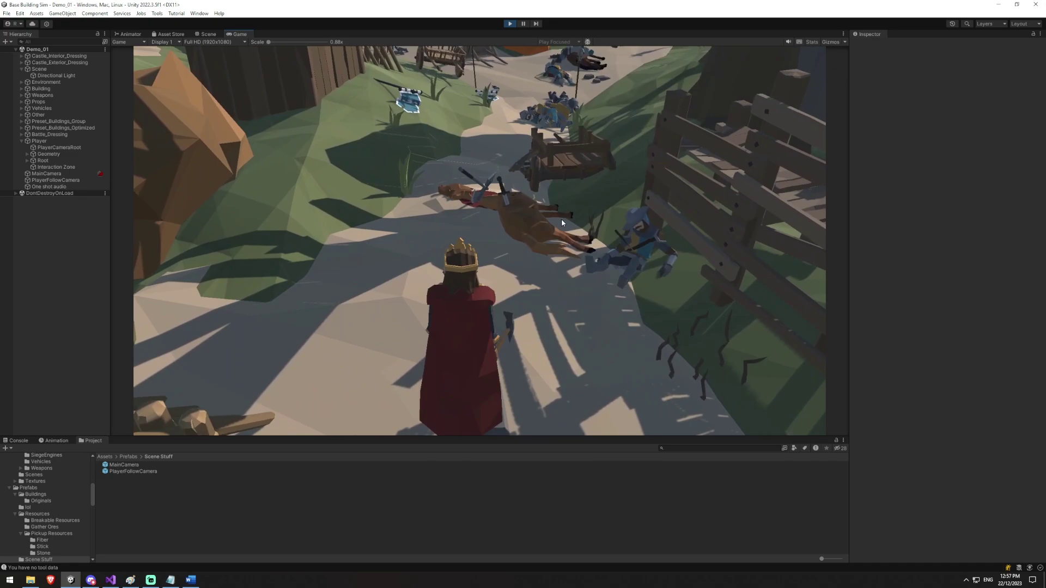
pyautogui.press('a')
pyautogui.press('w')
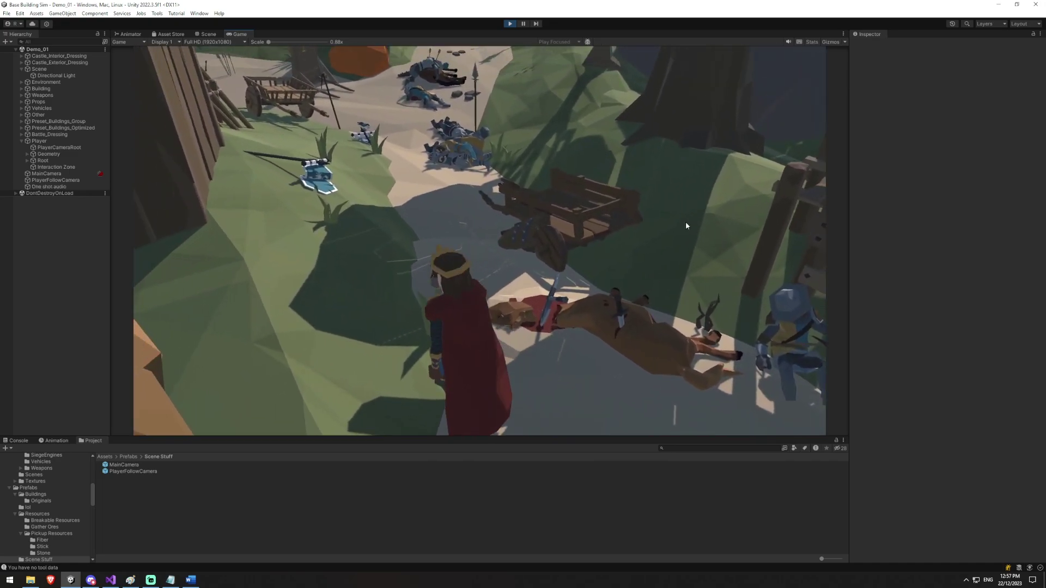
pyautogui.press('w')
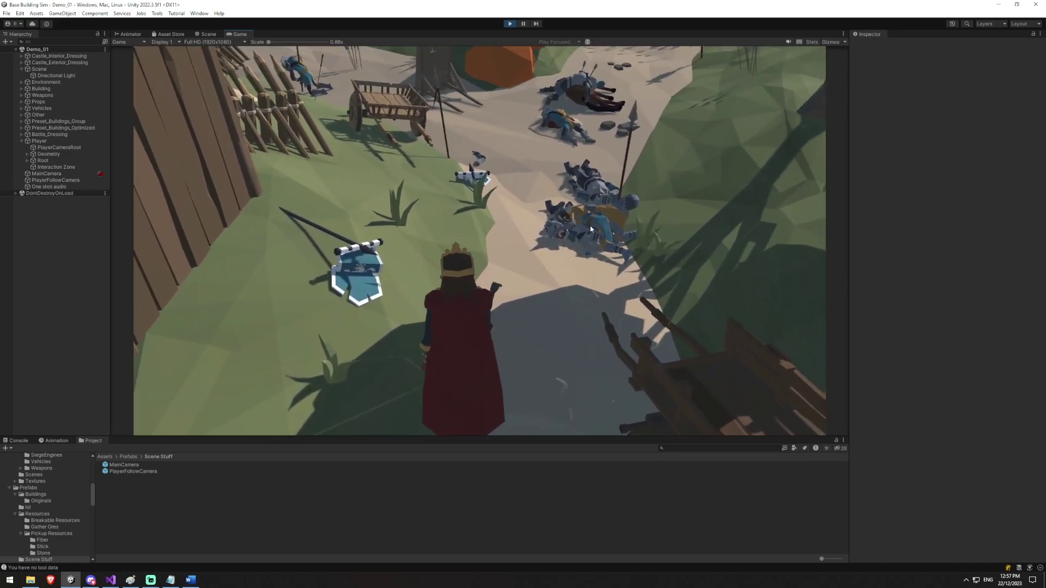
pyautogui.press('w')
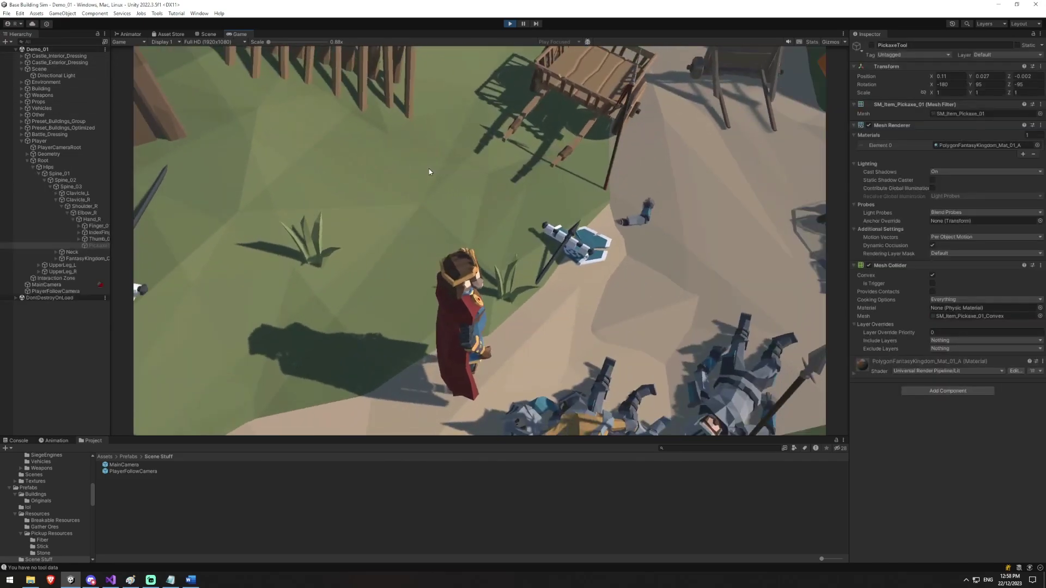
# Step: Walk the king back up the battlefield path, past the fallen giant, to the castle gate with the teal banners
pyautogui.press('w')
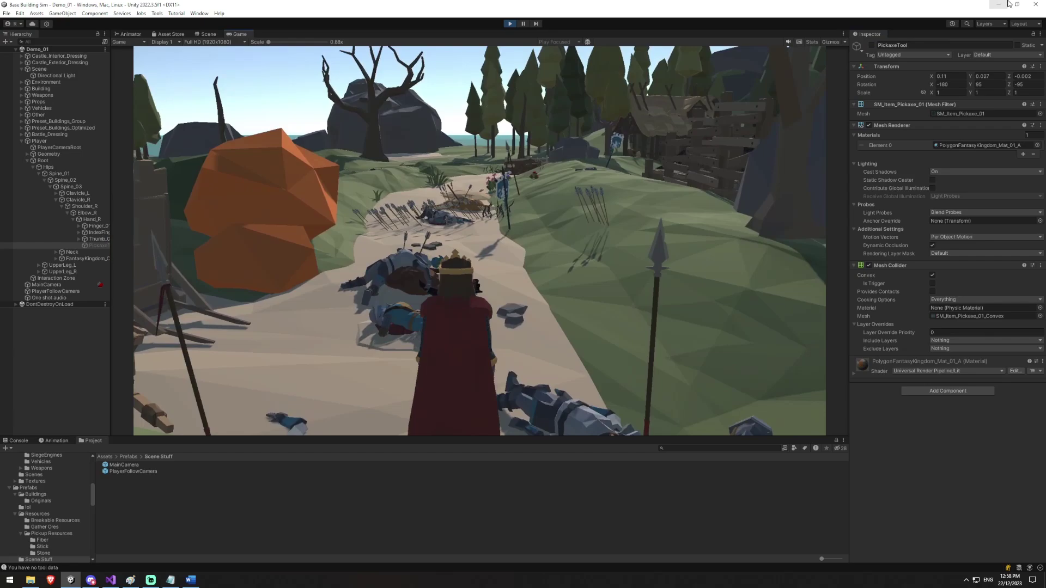
pyautogui.press('w')
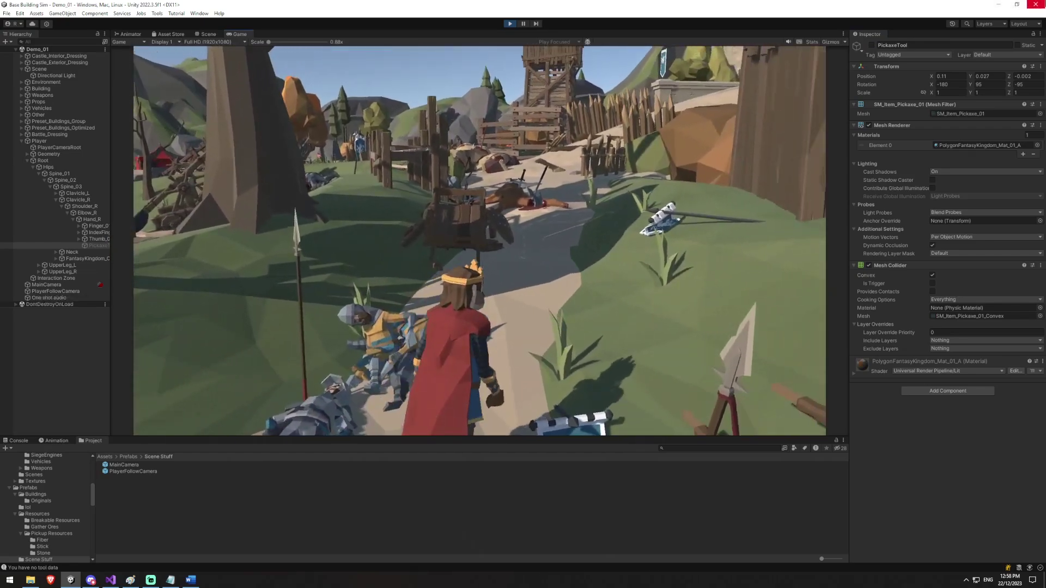
pyautogui.press('w')
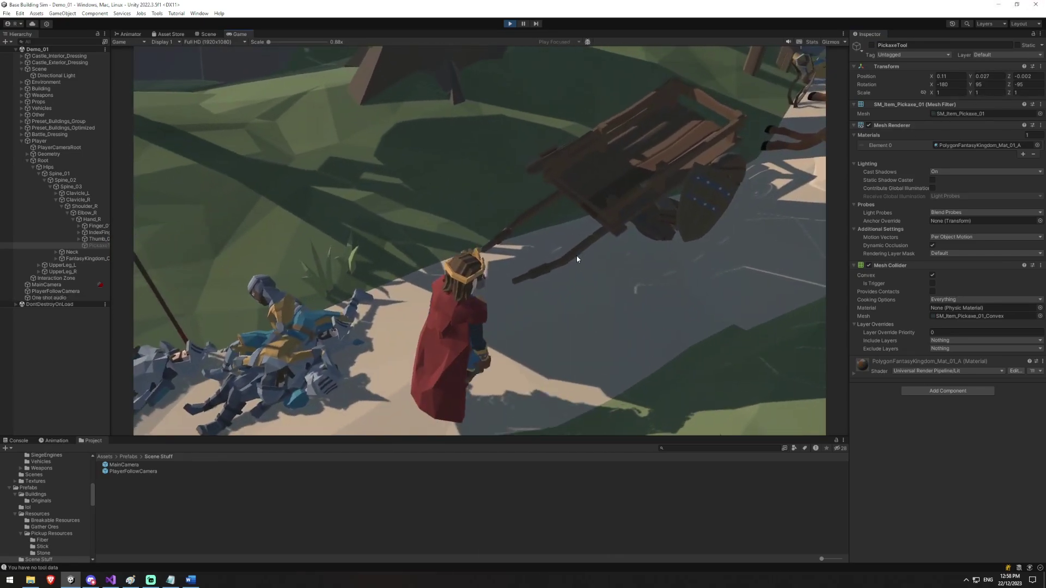
pyautogui.press('w')
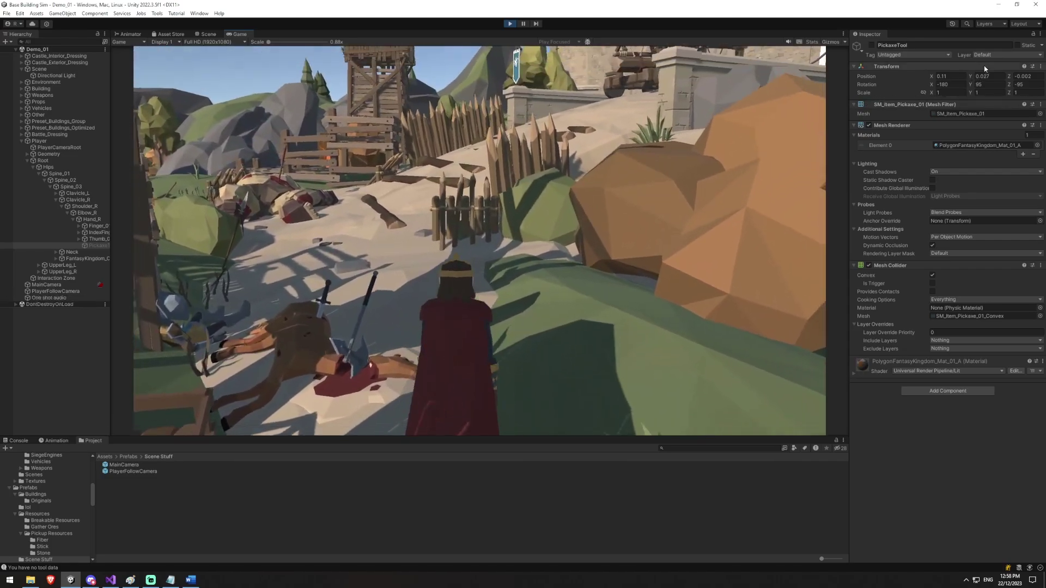
pyautogui.press('w')
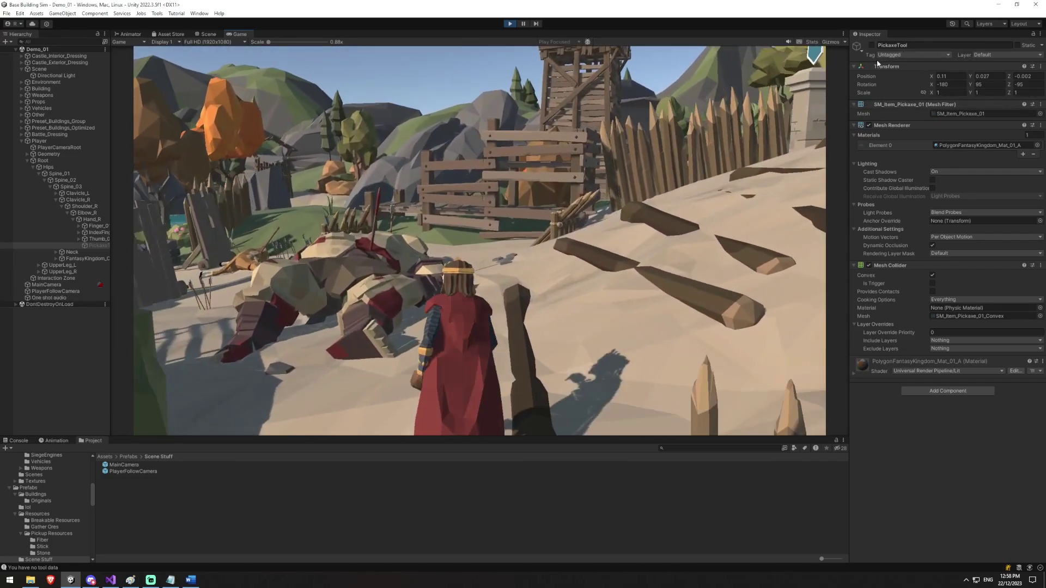
pyautogui.press('w')
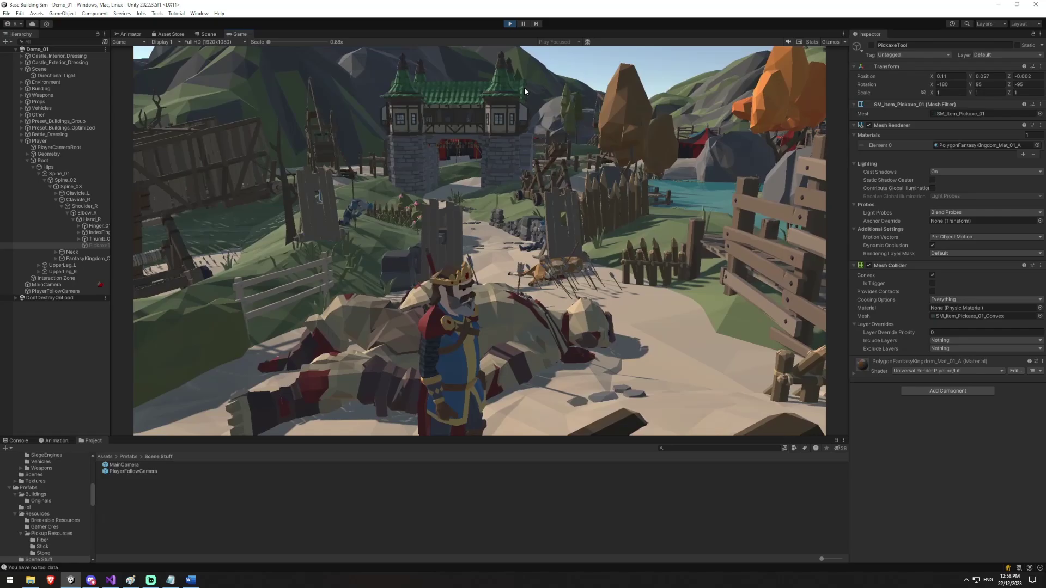
pyautogui.press('w')
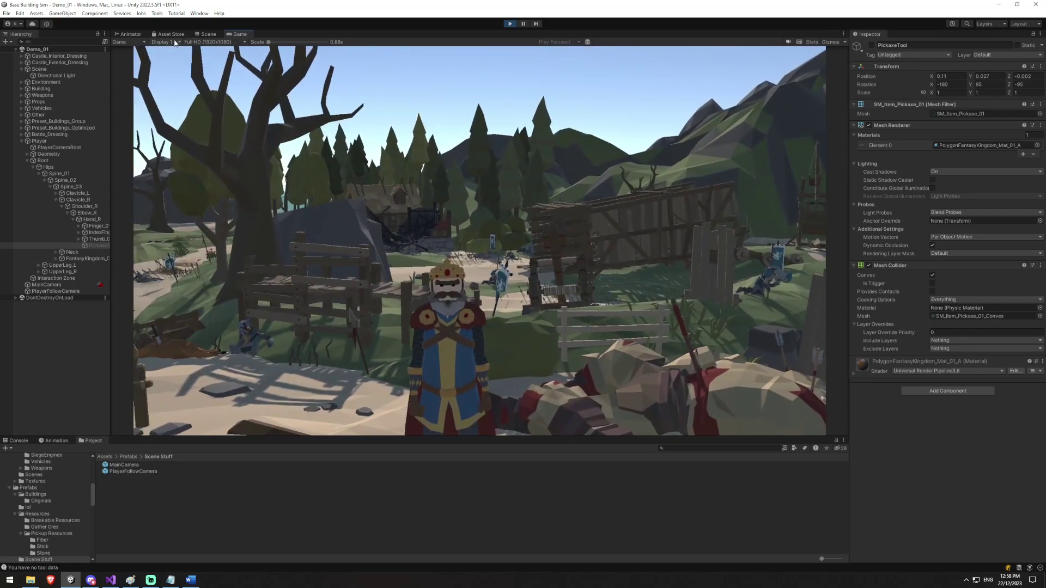
pyautogui.press('w')
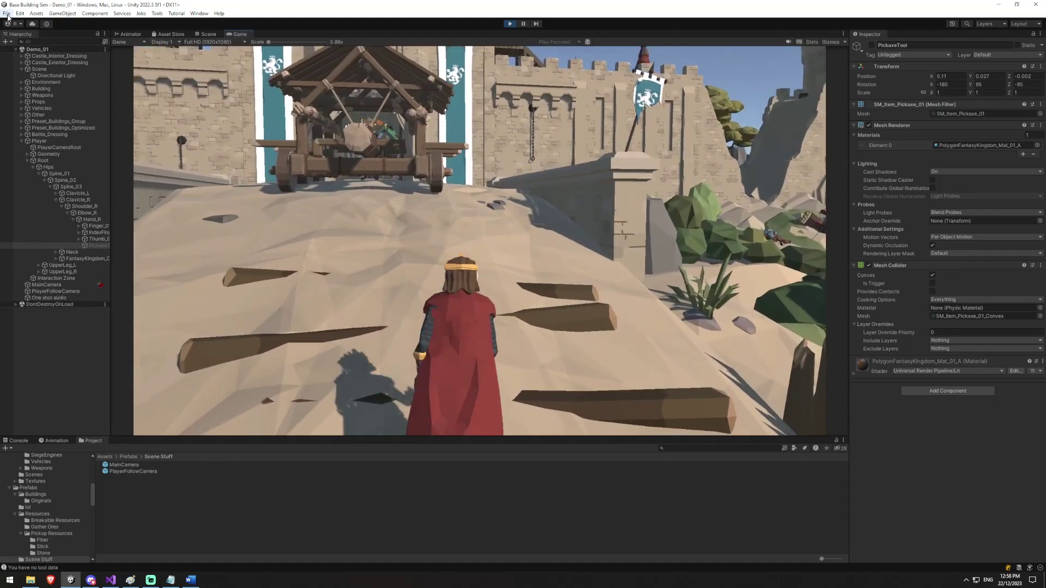
pyautogui.press('w')
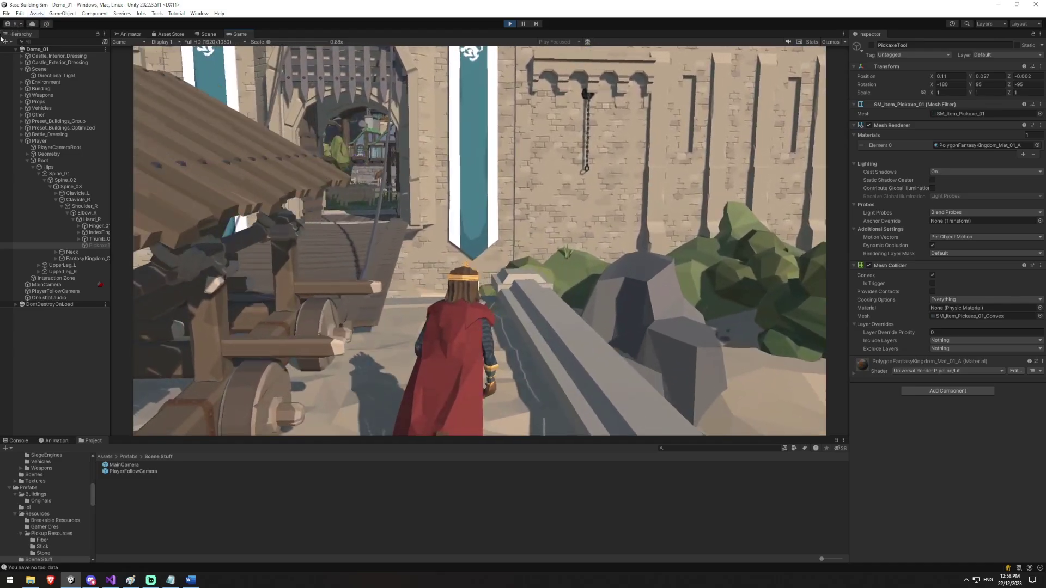
pyautogui.press('w')
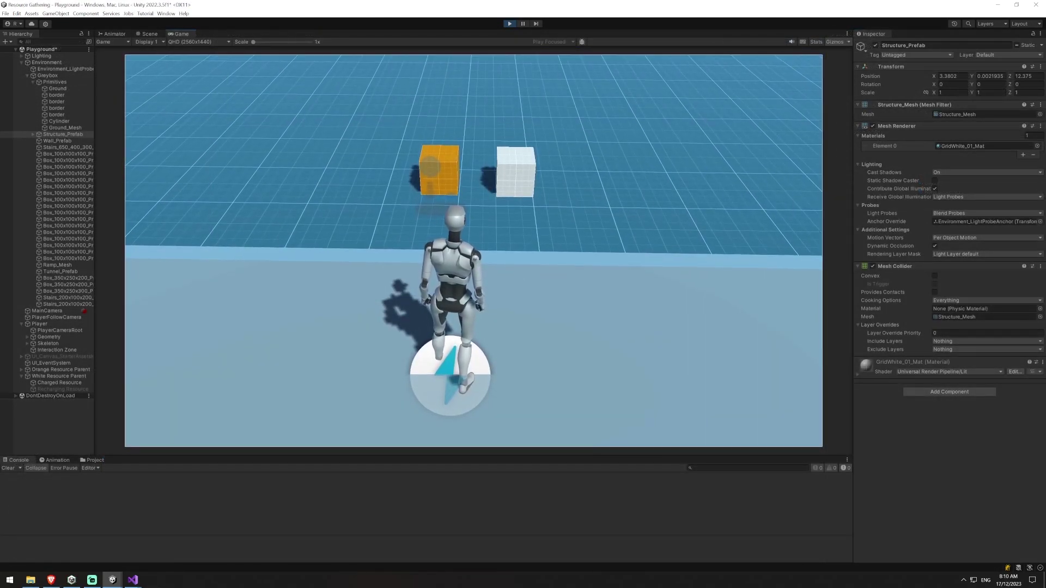
# Step: In the Resource Gathering project's running Playground scene, pick up the orange and white cubes, then return to check them recharging
pyautogui.press('w')
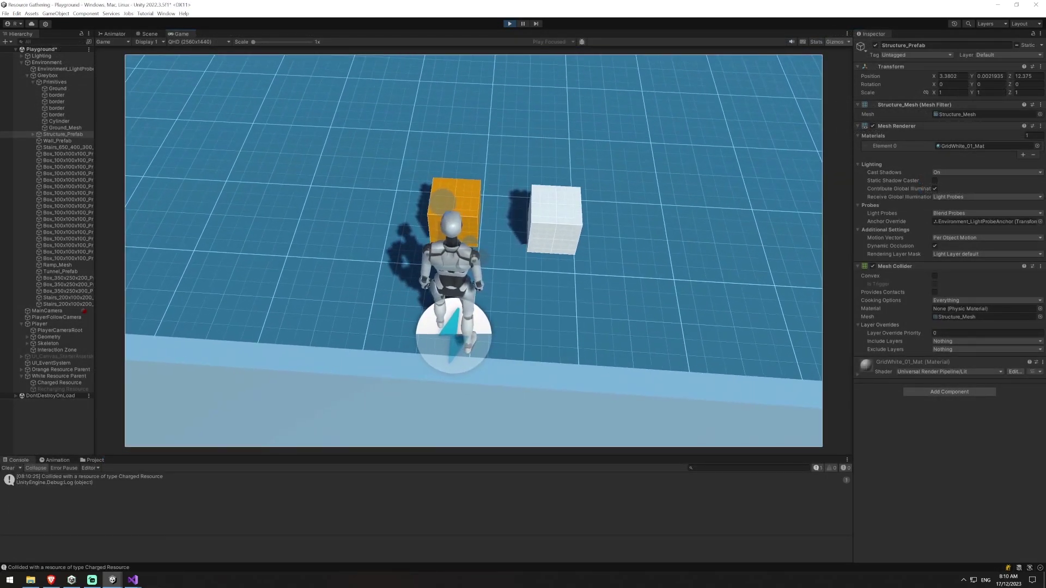
pyautogui.press('e')
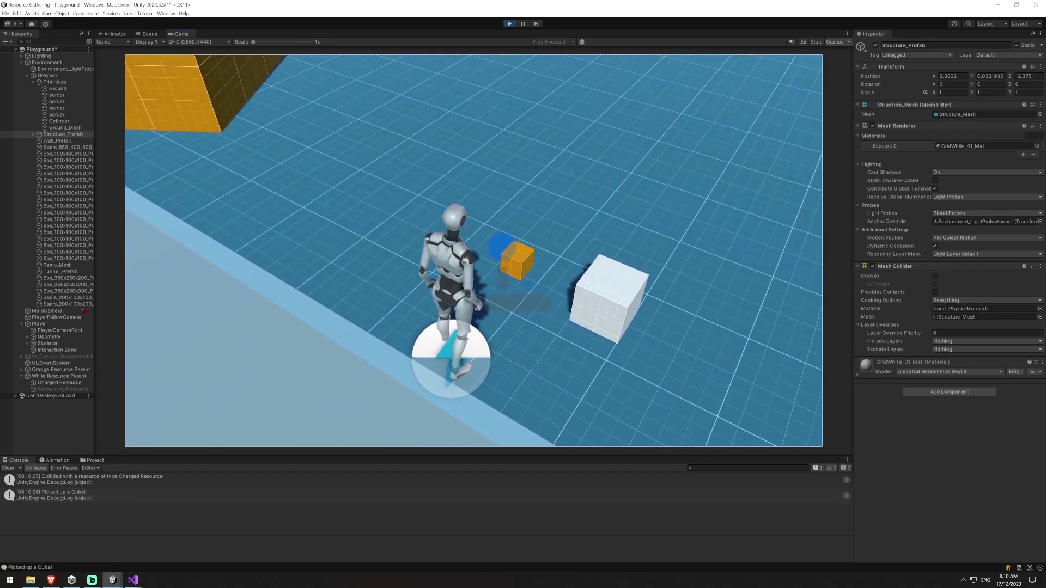
pyautogui.press('s')
pyautogui.press('d')
pyautogui.press('w')
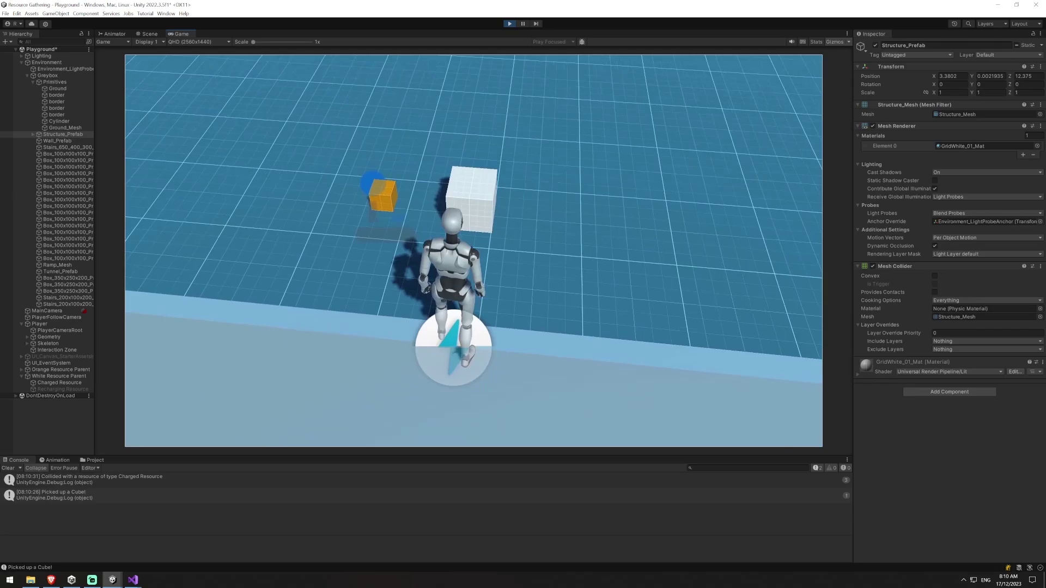
pyautogui.press('e')
pyautogui.press('s')
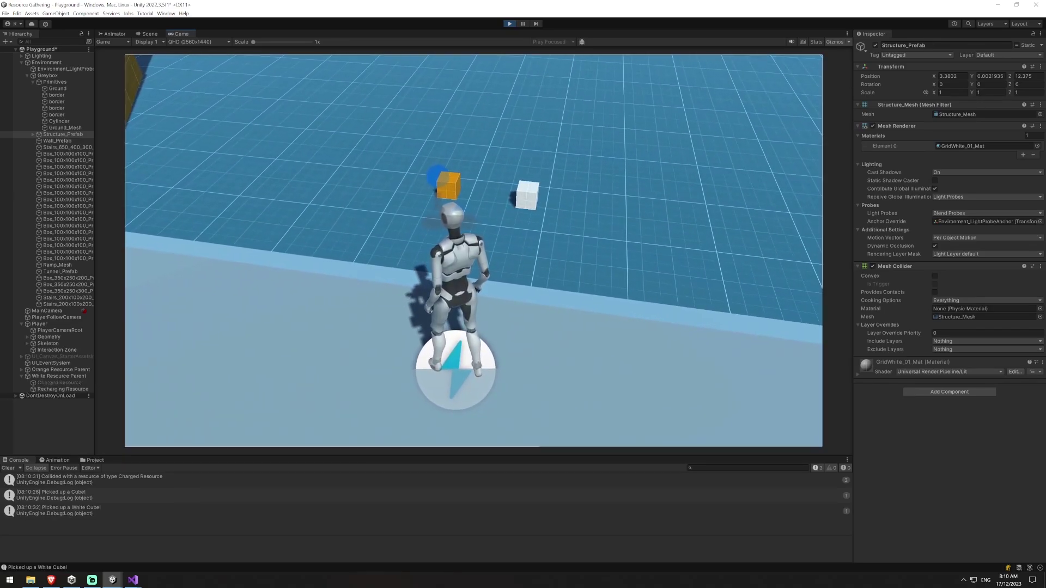
pyautogui.press('w')
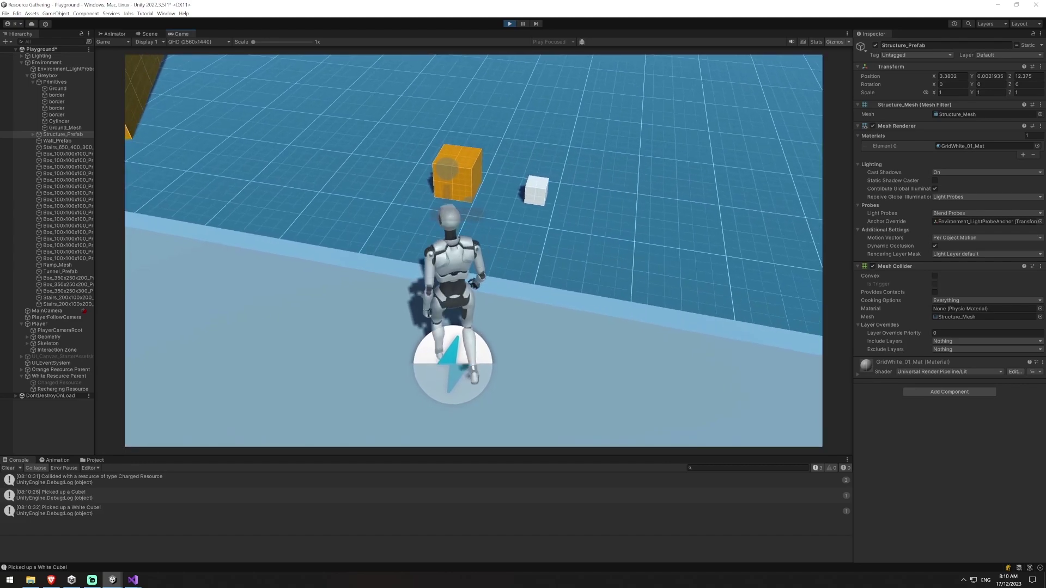
pyautogui.press('w')
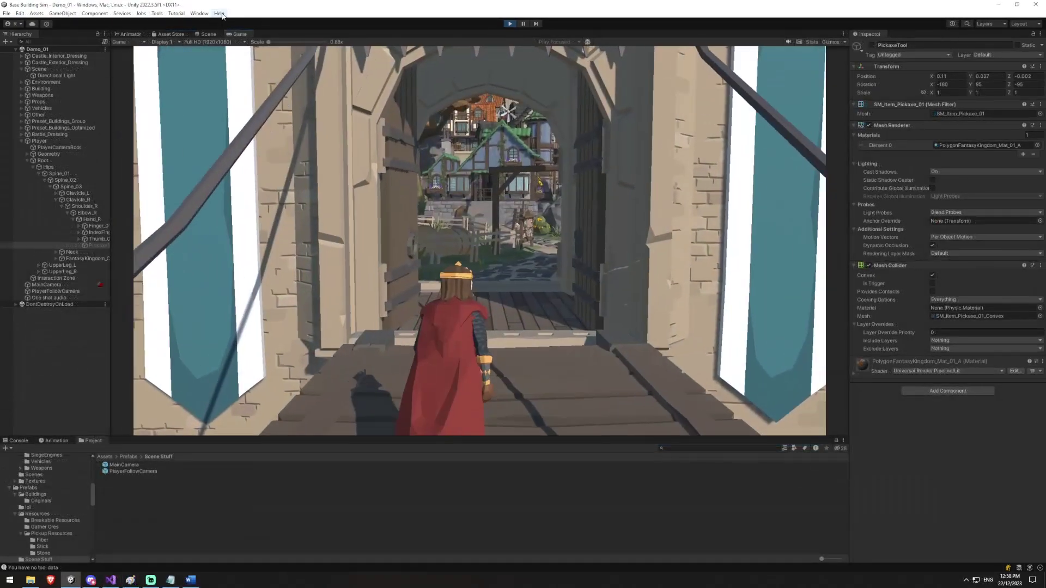
# Step: Back in the Base Building Sim project, walk the king through the castle gate and up the village's cobbled path
pyautogui.press('w')
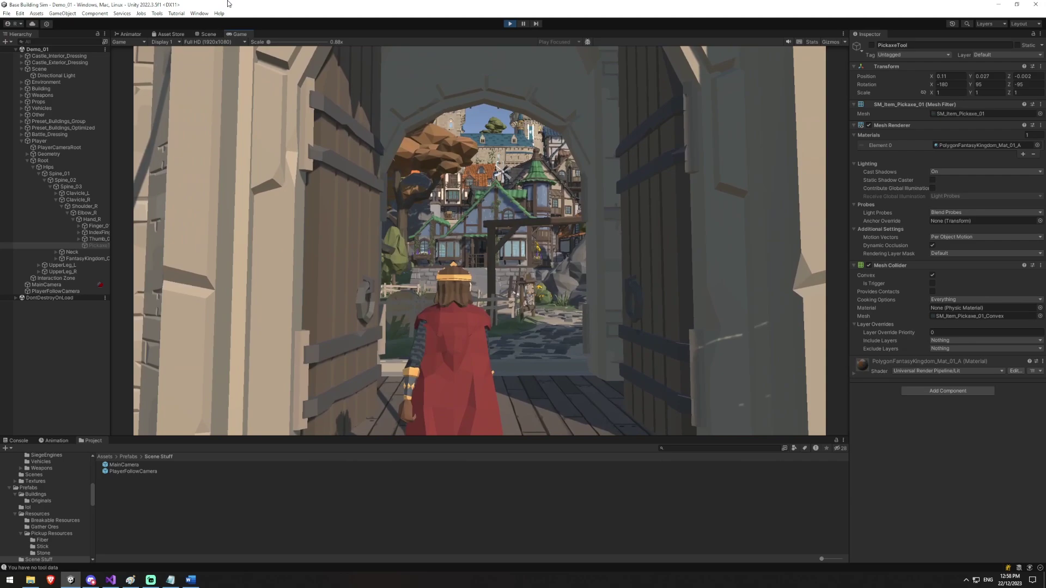
pyautogui.press('w')
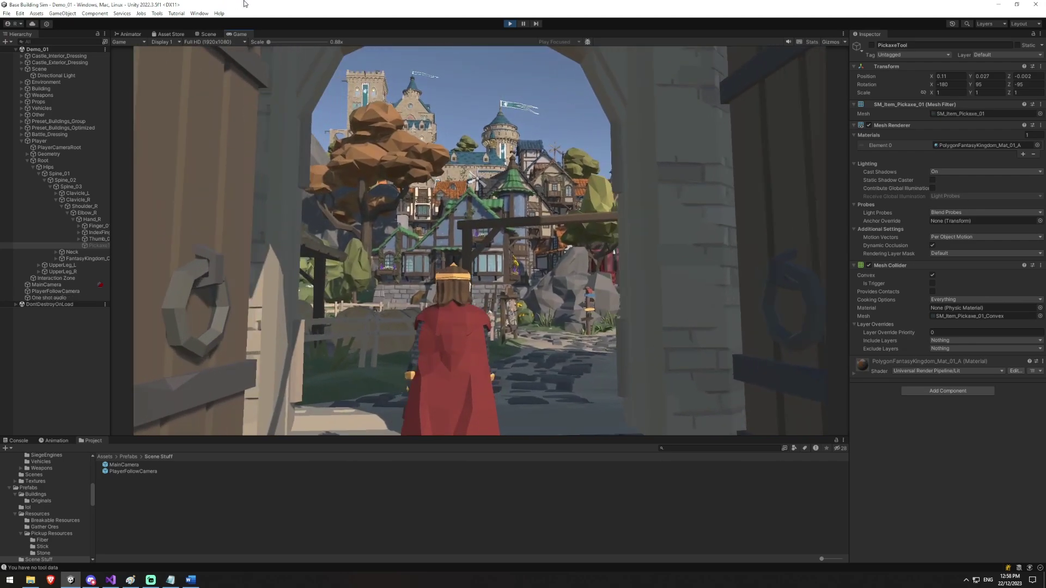
pyautogui.press('w')
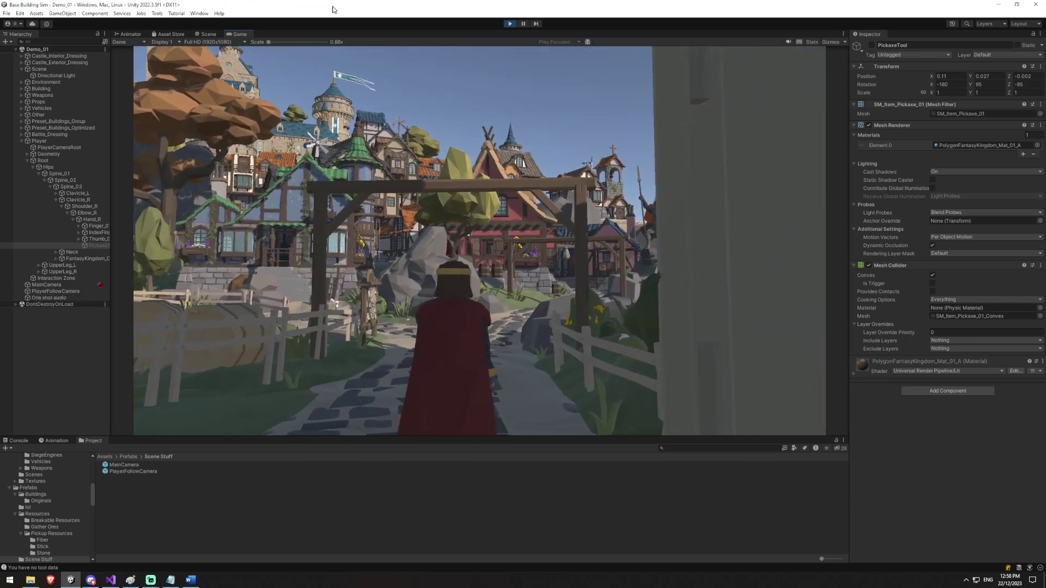
pyautogui.press('w')
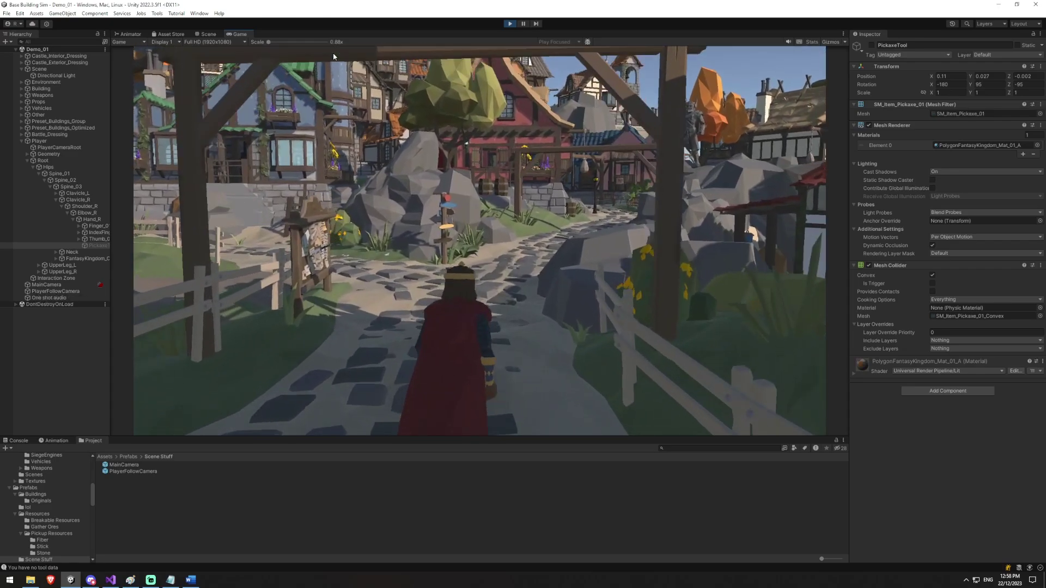
pyautogui.press('w')
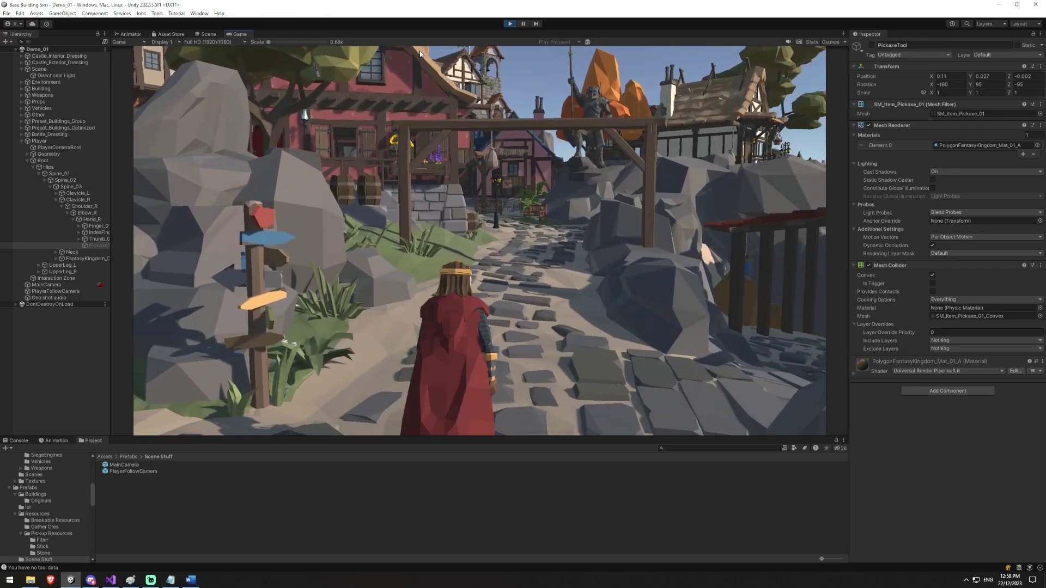
pyautogui.press('w')
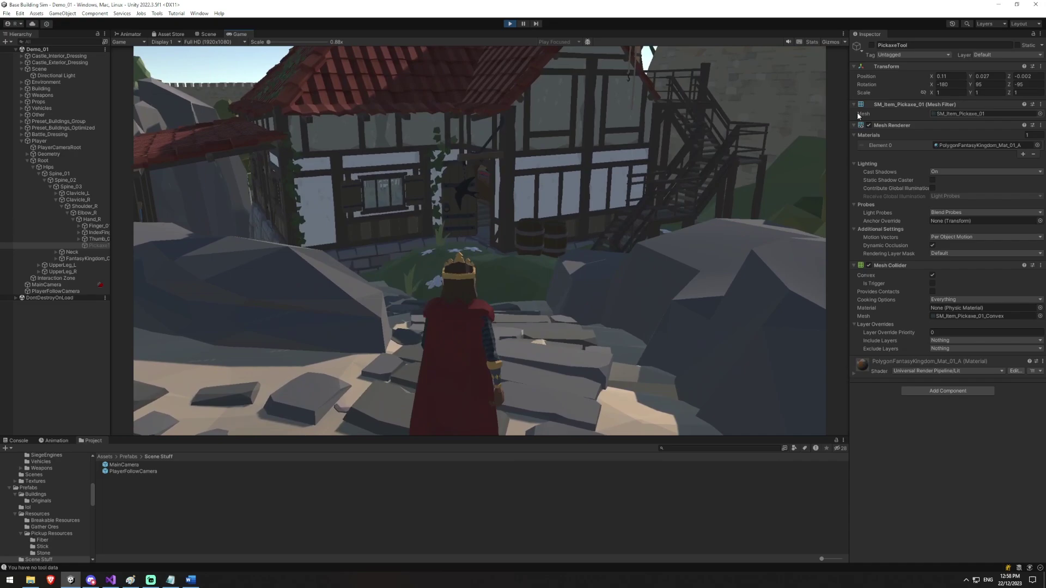
# Step: Tour the half-timbered tavern's interior with the king and walk back out to the village notice board
pyautogui.press('w')
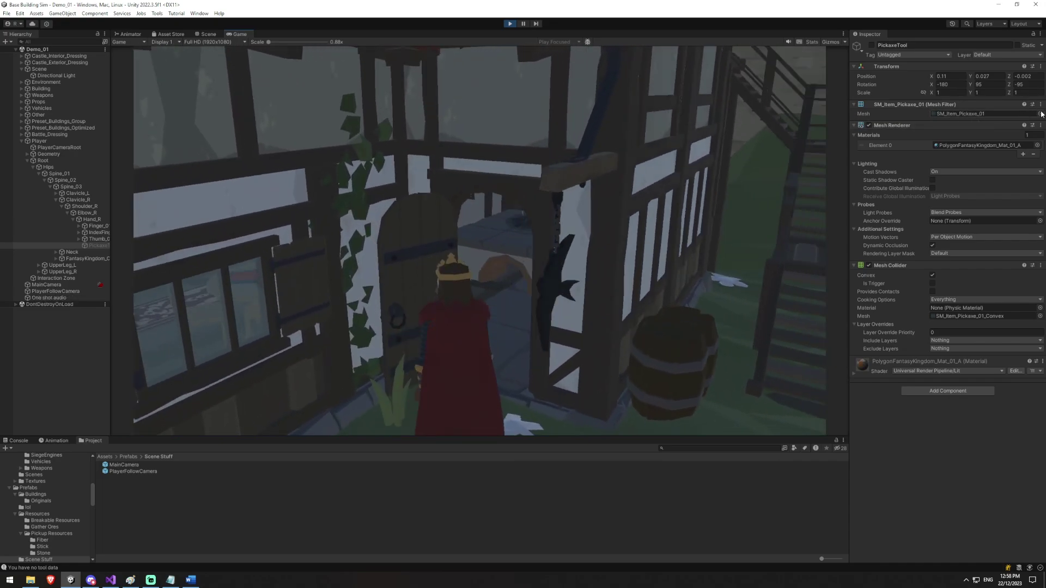
pyautogui.press('w')
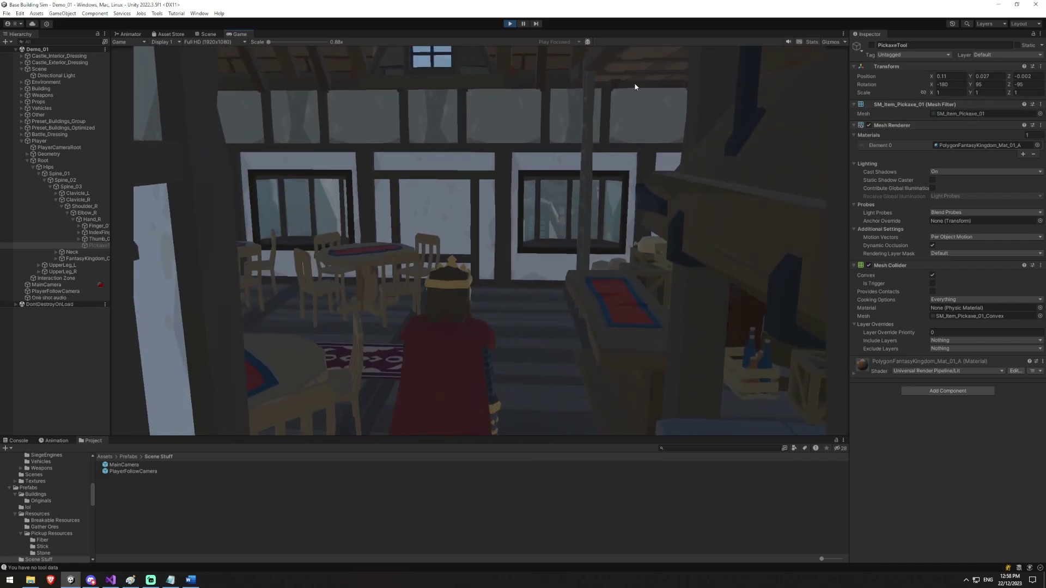
pyautogui.press('w')
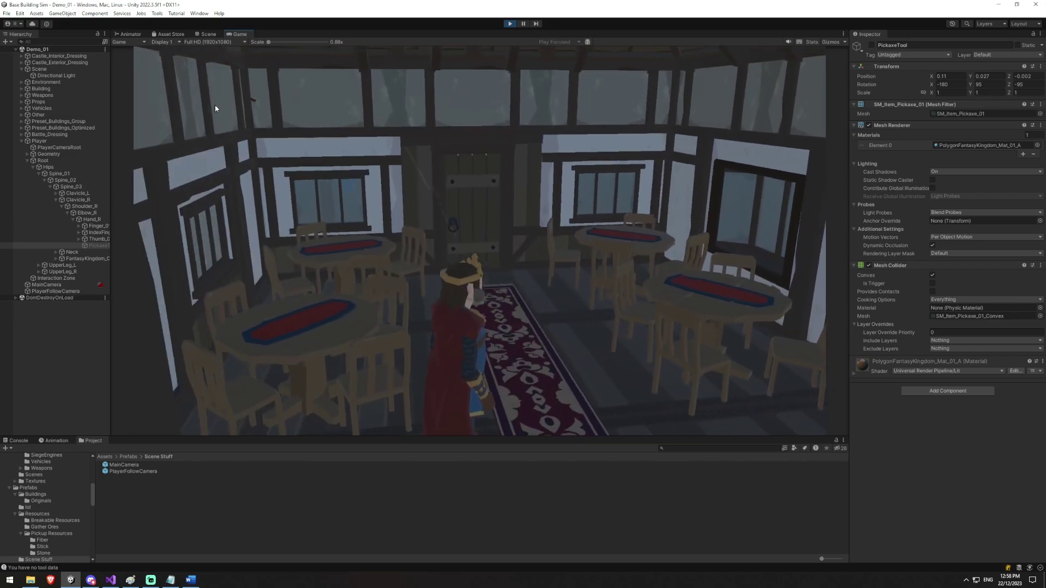
pyautogui.press('w')
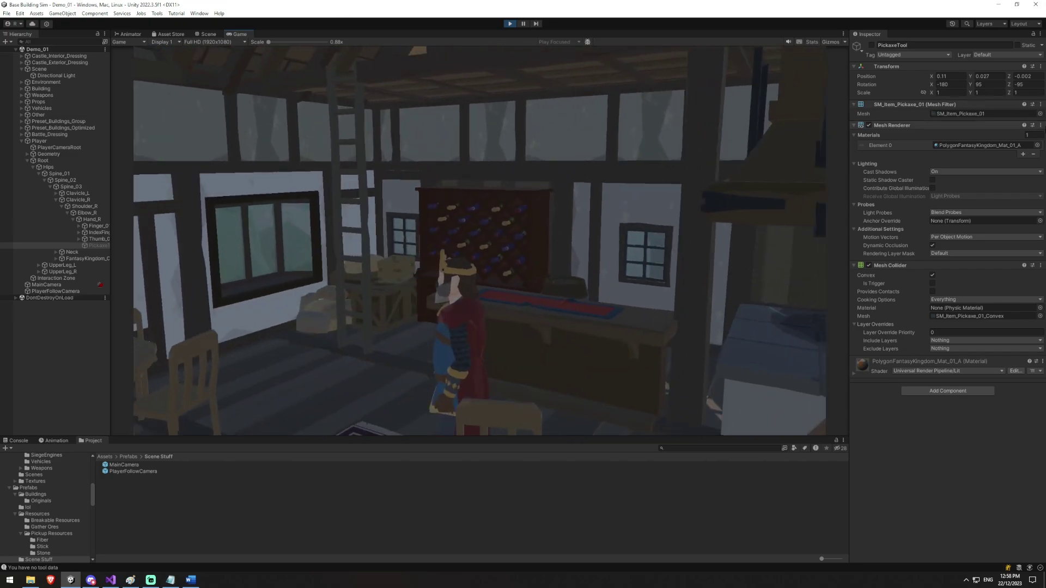
pyautogui.press('w')
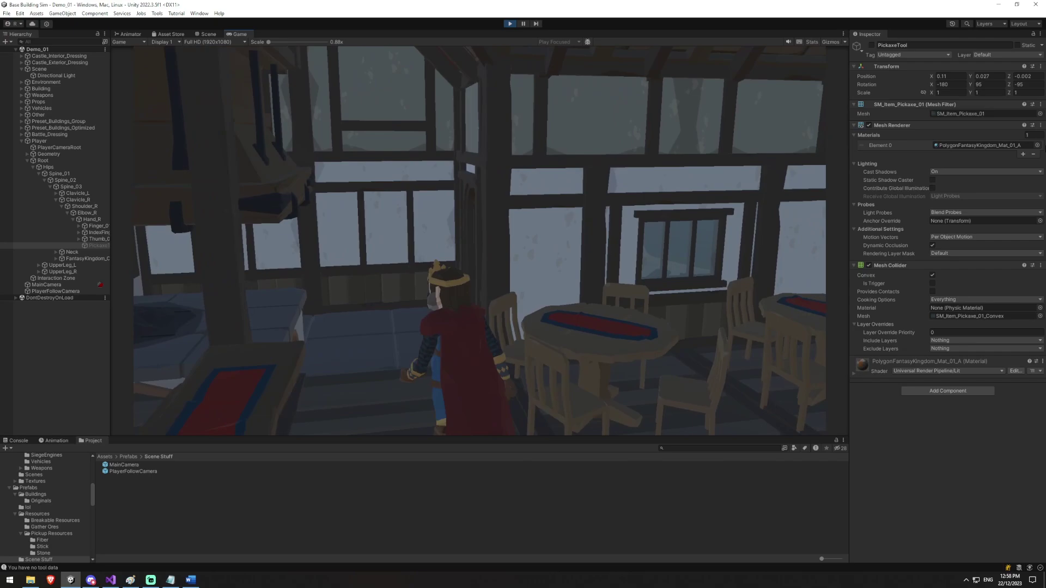
pyautogui.press('w')
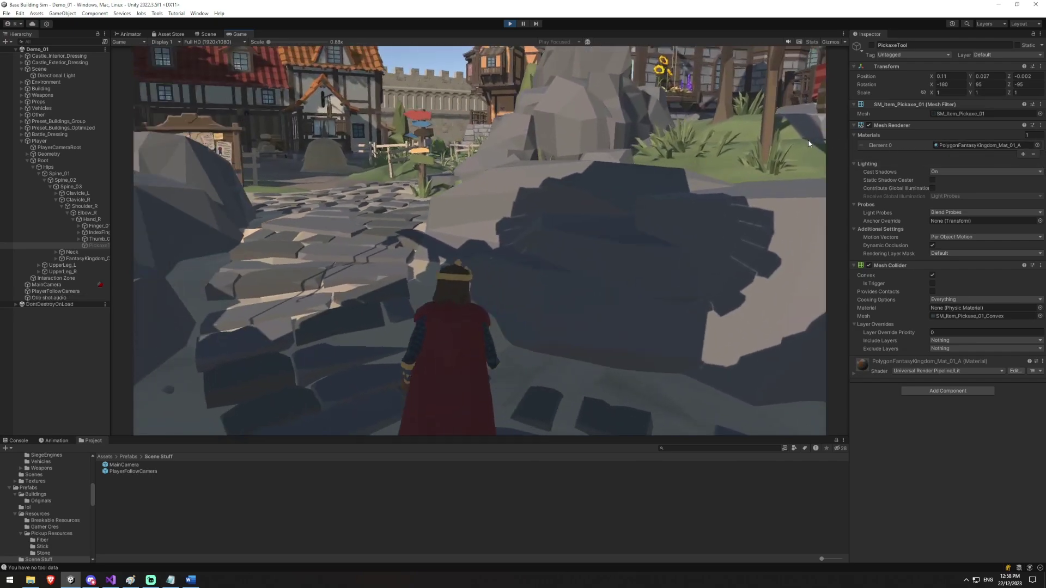
pyautogui.press('w')
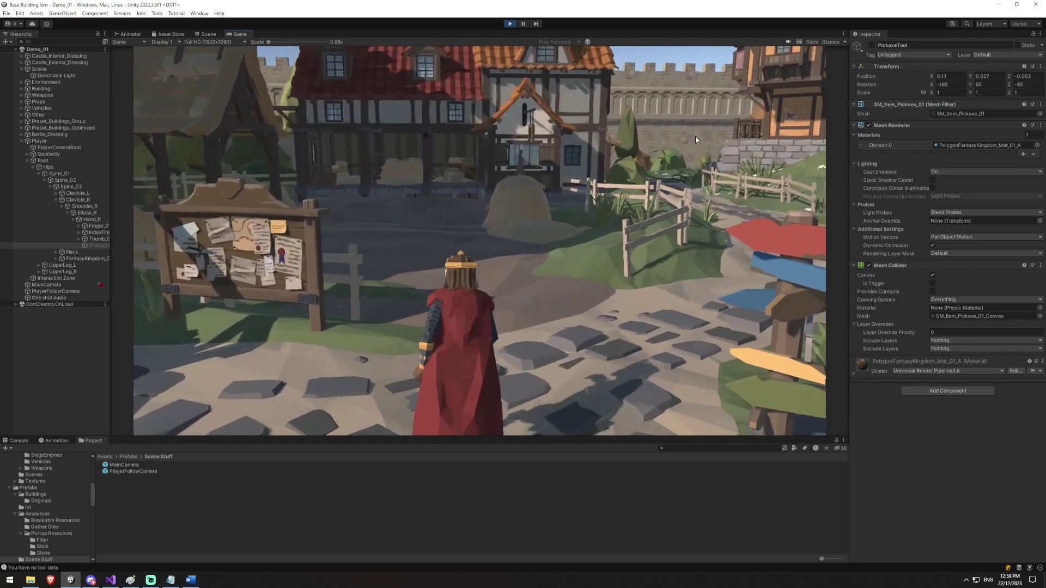
# Step: Walk the king past the thatched hay shelter and along the fenced cobbled path towards the small wooden door at the castle wall
pyautogui.press('w')
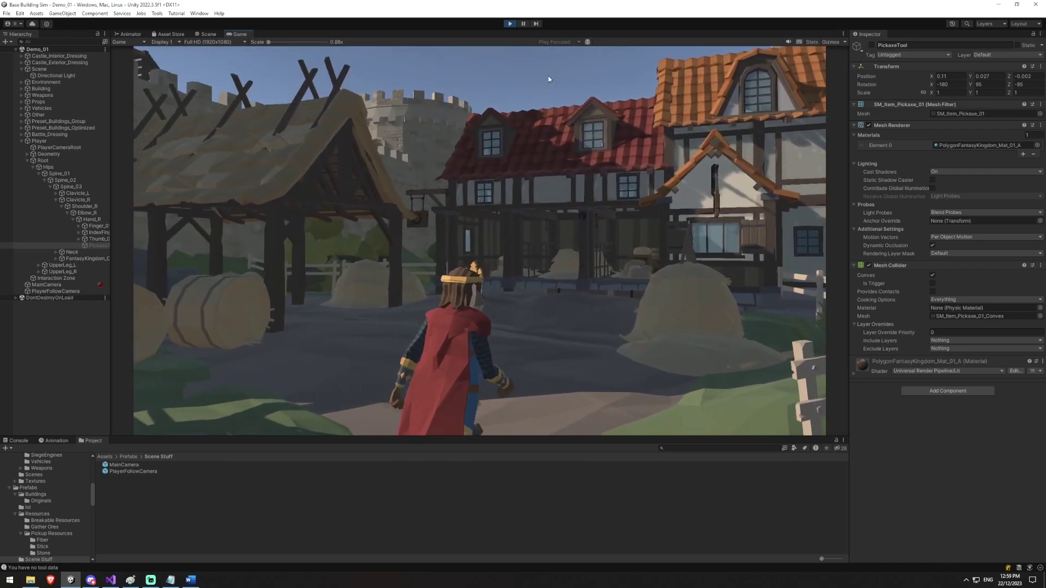
pyautogui.press('w')
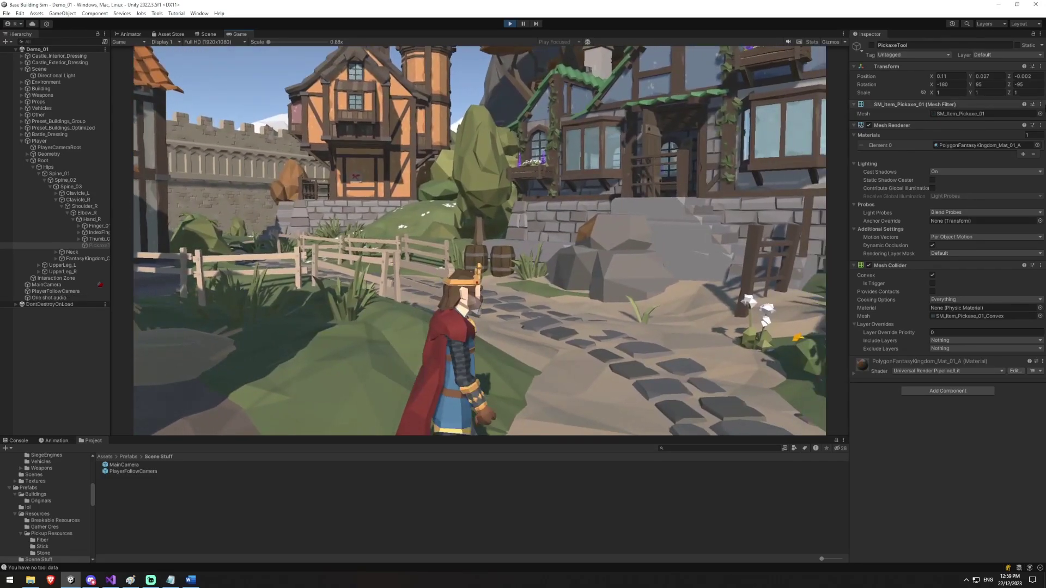
pyautogui.press('w')
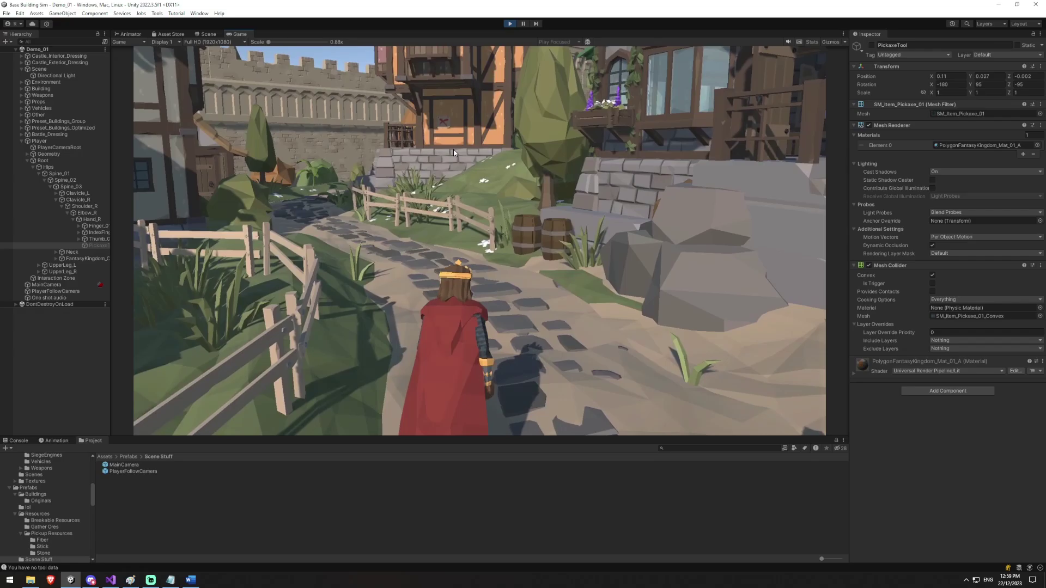
pyautogui.press('w')
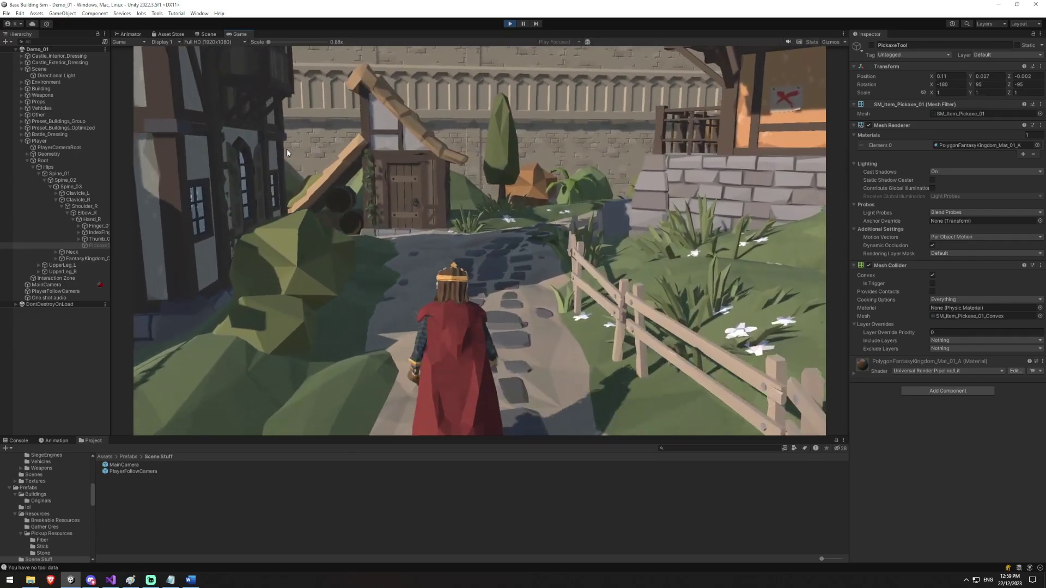
pyautogui.press('w')
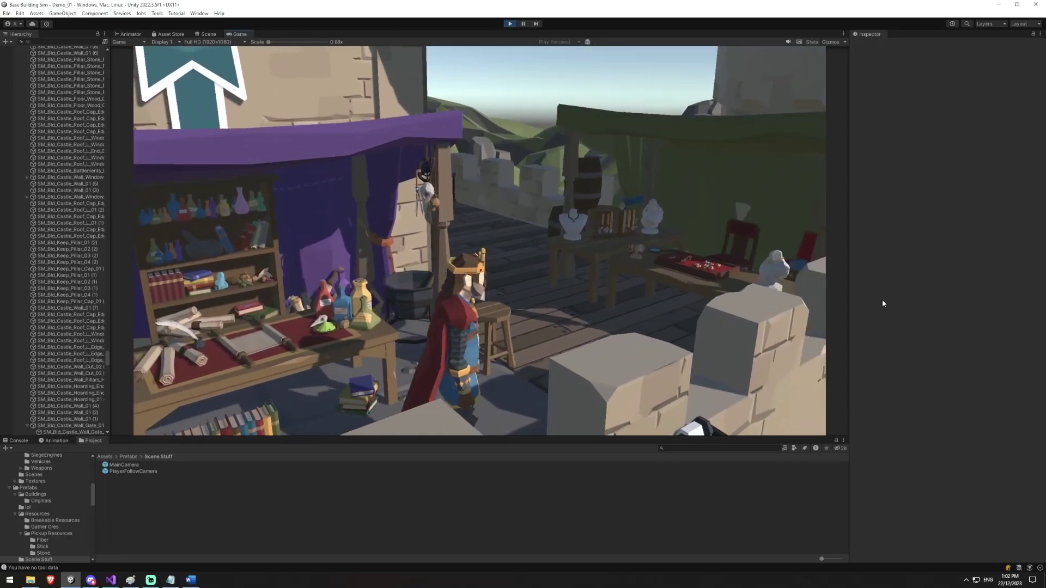
# Step: Tour the castle's market stalls with the king, then run and jump up the stone stairs to the fountain courtyard
pyautogui.press('w')
pyautogui.press('w')
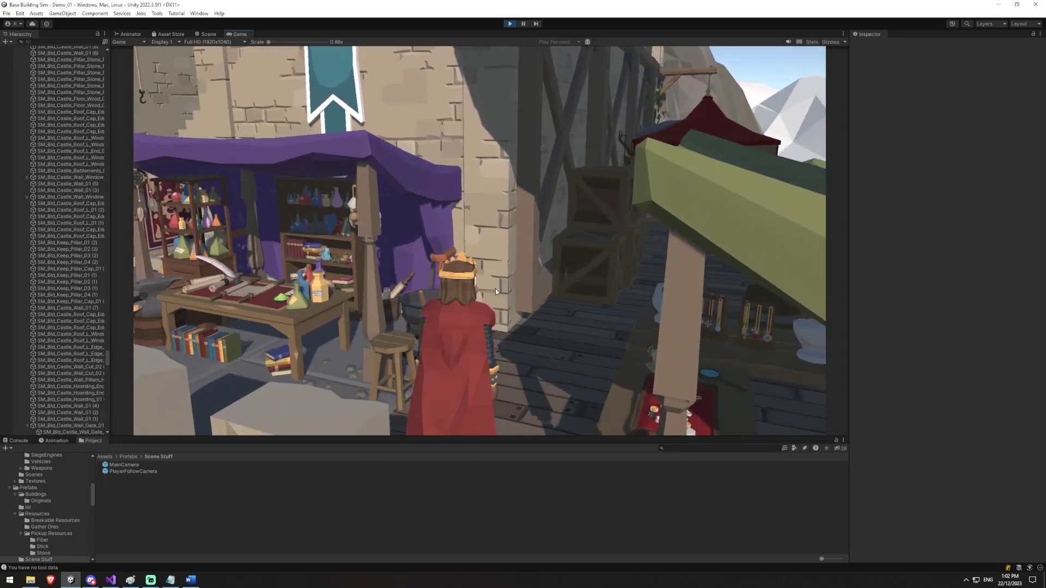
pyautogui.press('w')
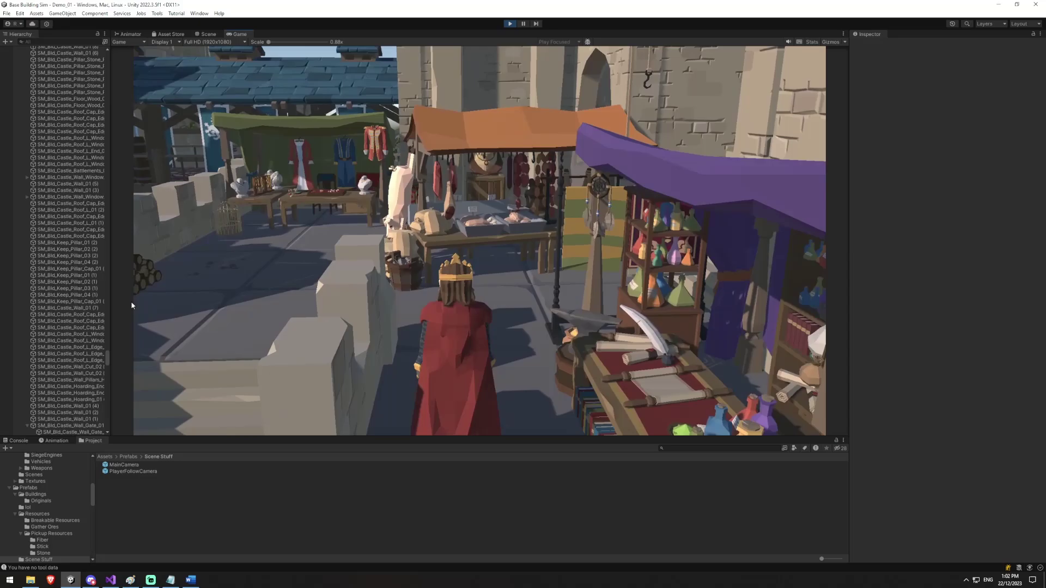
pyautogui.press('w')
pyautogui.press('space')
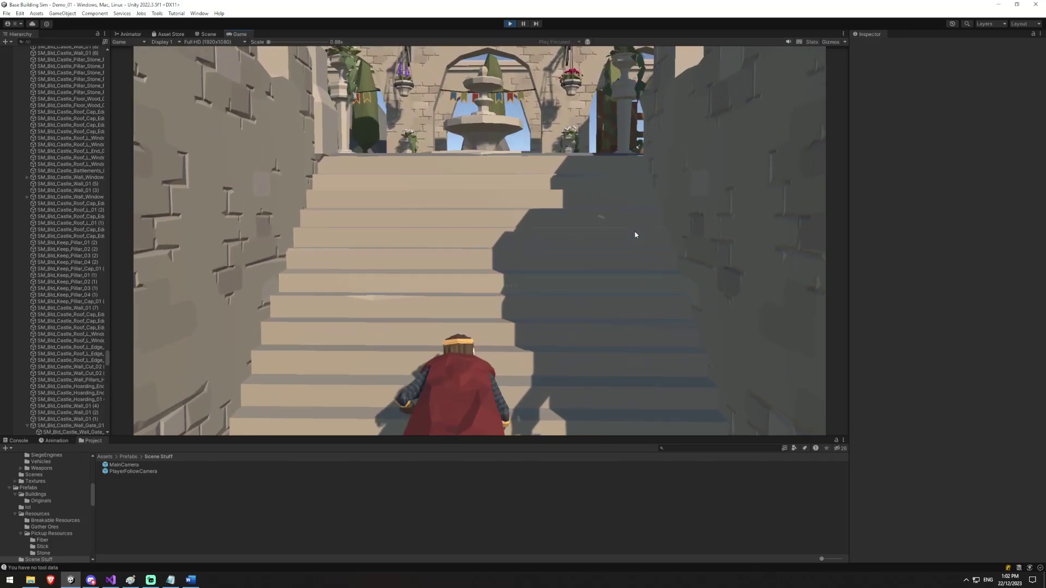
pyautogui.press('space')
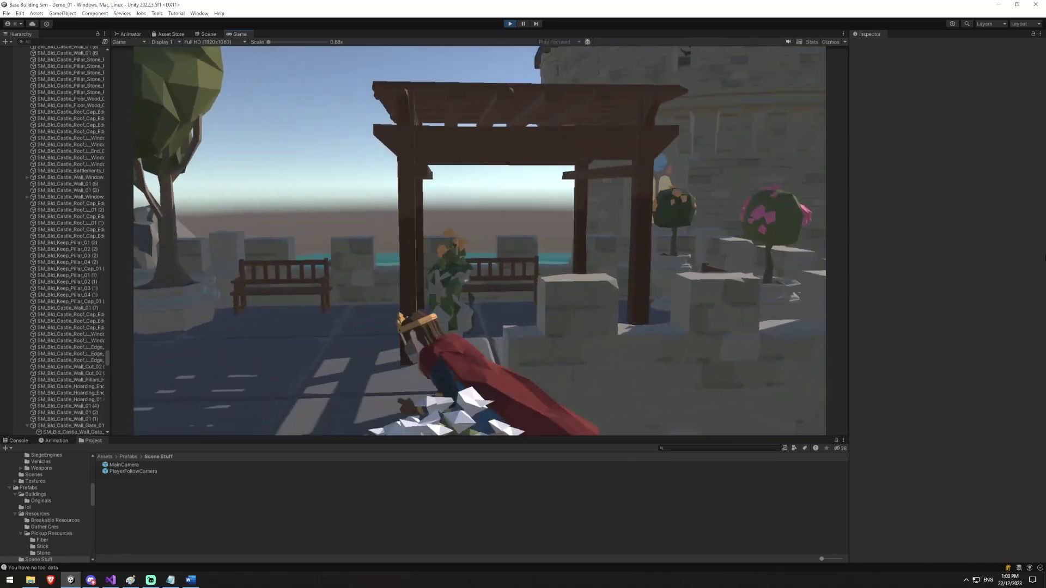
# Step: Walk the king past the courtyard fountain and through the arched doorway between the two potted palms
pyautogui.press('w')
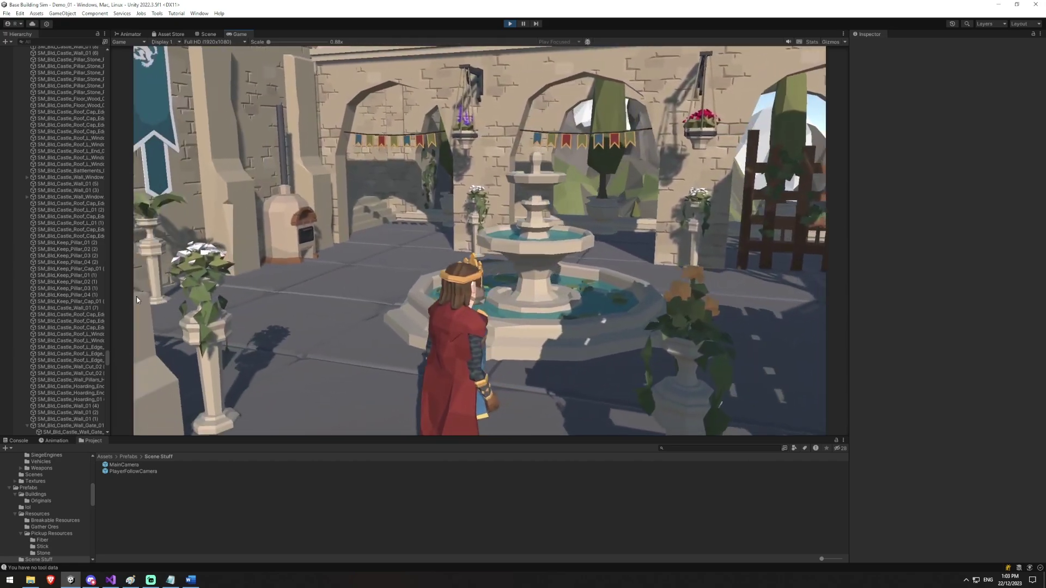
pyautogui.press('w')
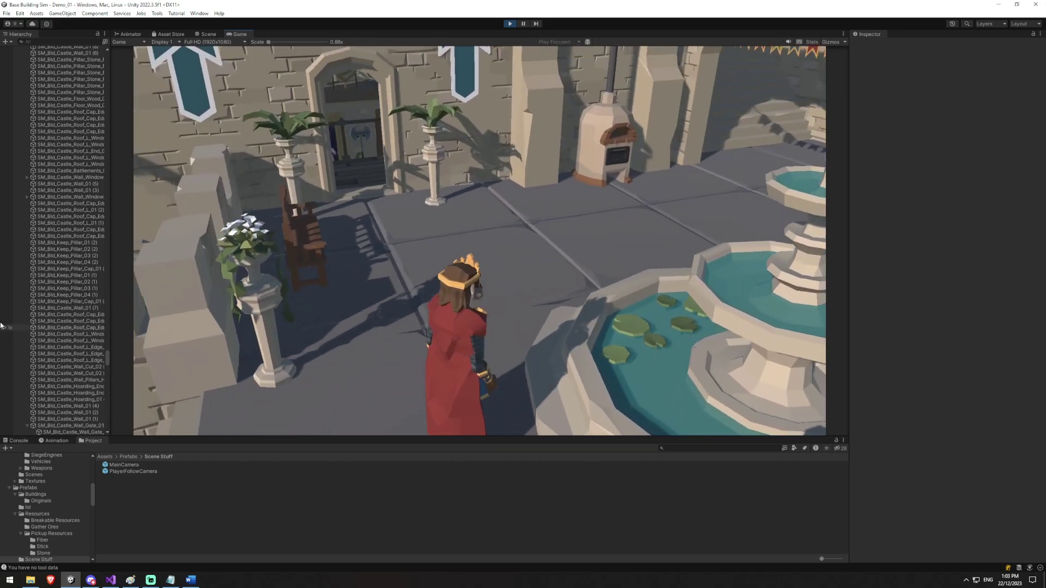
pyautogui.press('w')
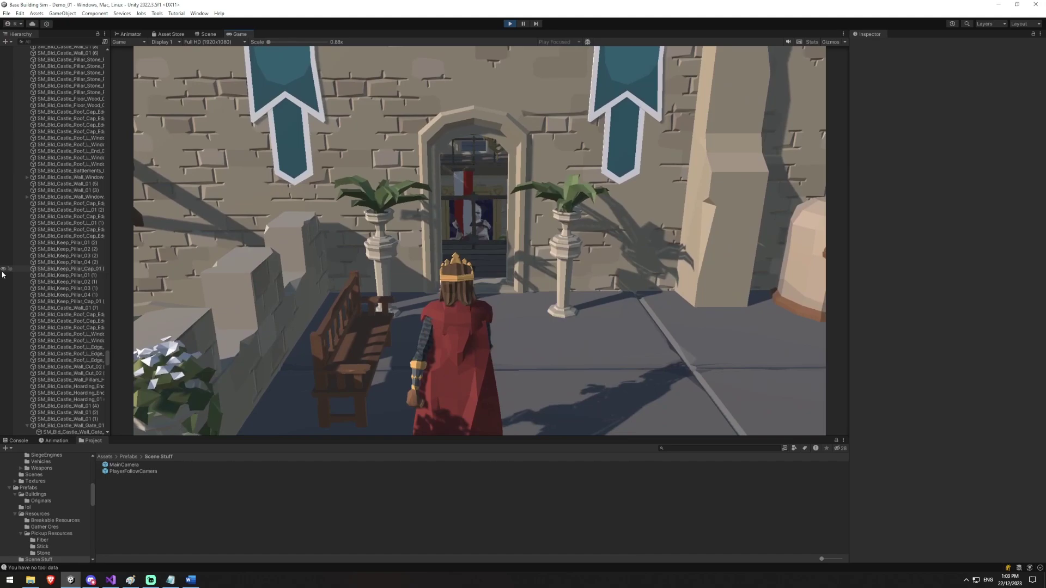
pyautogui.press('w')
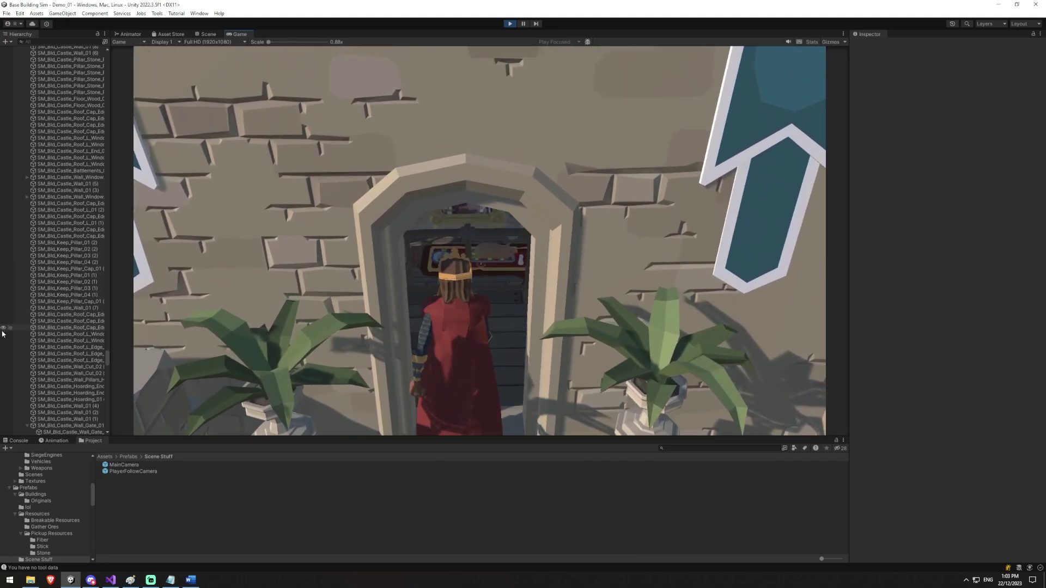
pyautogui.press('w')
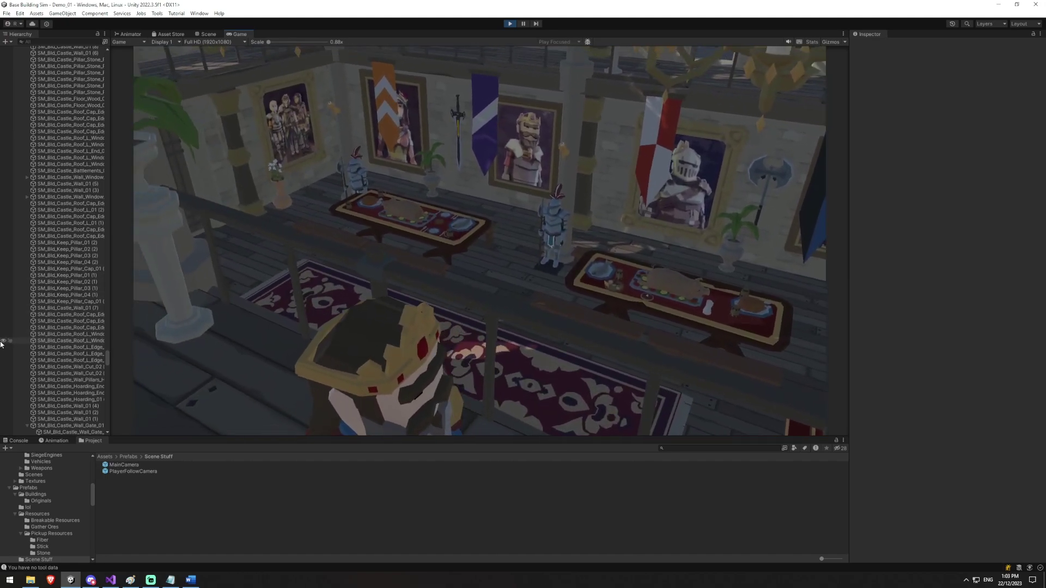
# Step: Walk the king along the great hall's upper gallery and jump over the railing to the banquet floor
pyautogui.press('w')
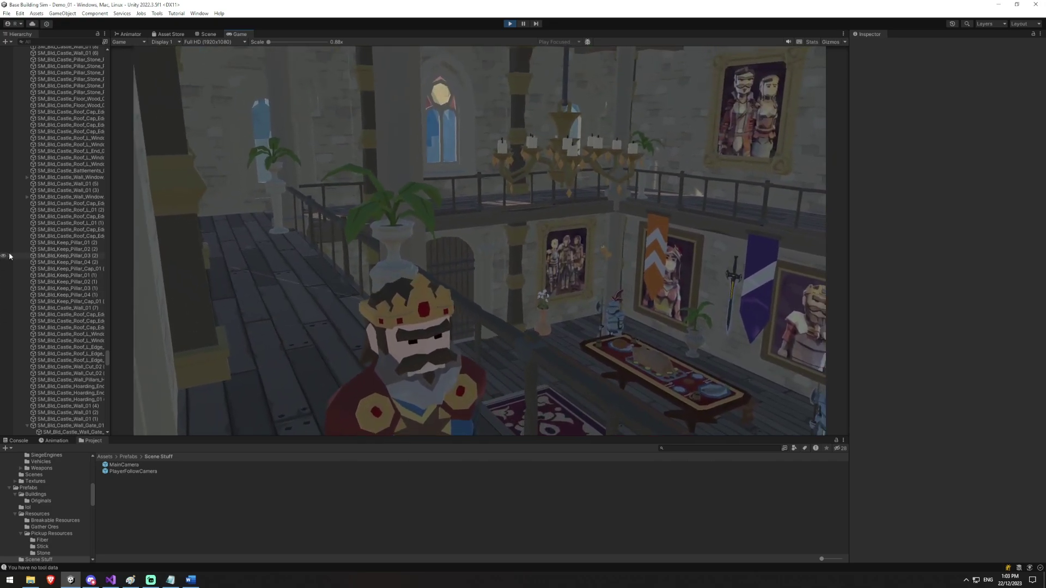
pyautogui.press('w')
pyautogui.press('space')
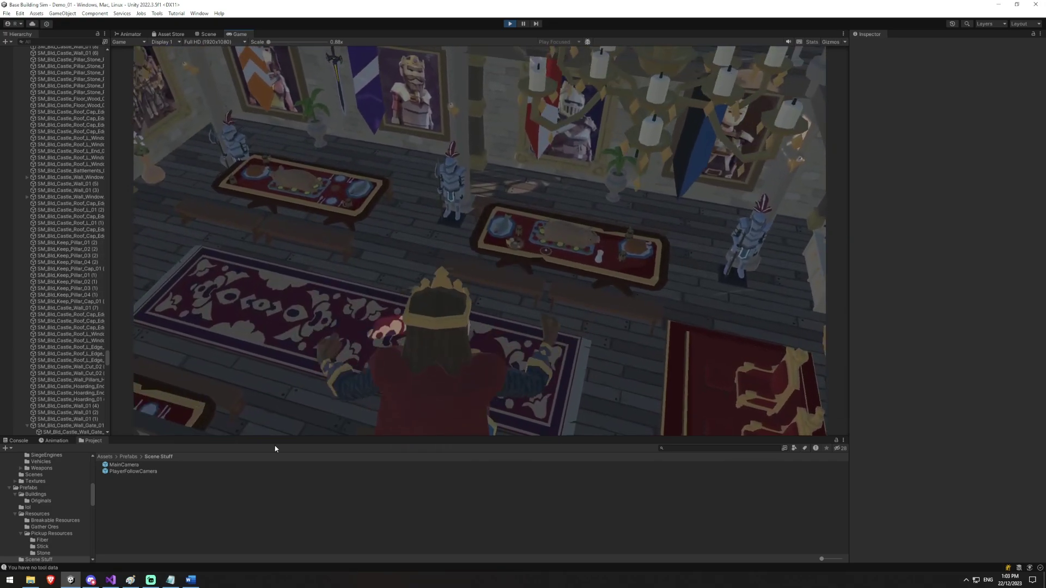
pyautogui.press('w')
pyautogui.press('d')
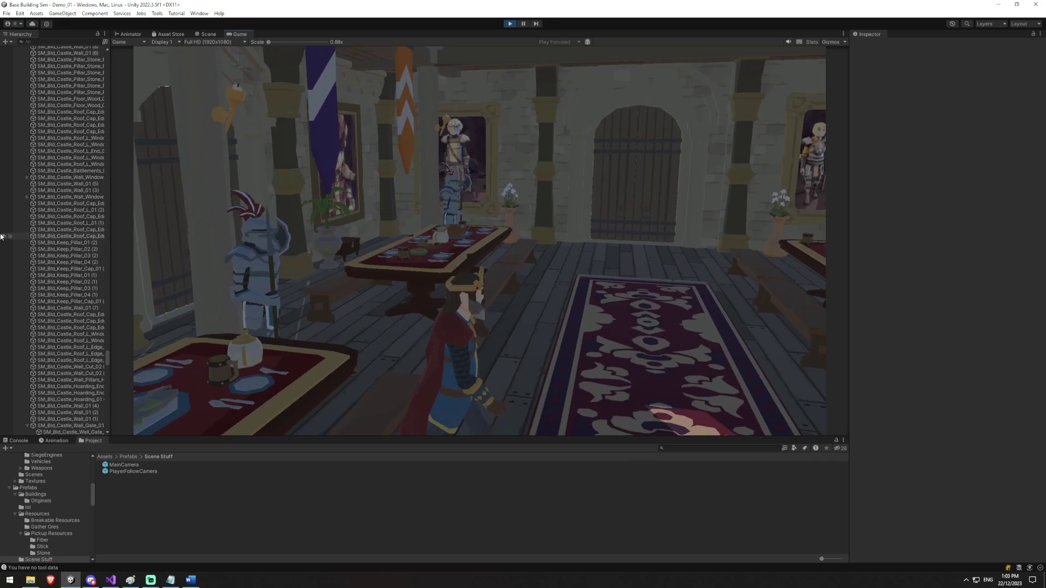
# Step: Tour the banquet floor with the king, viewing the armour, portraits and trophies, and approach the two red thrones
pyautogui.press('d')
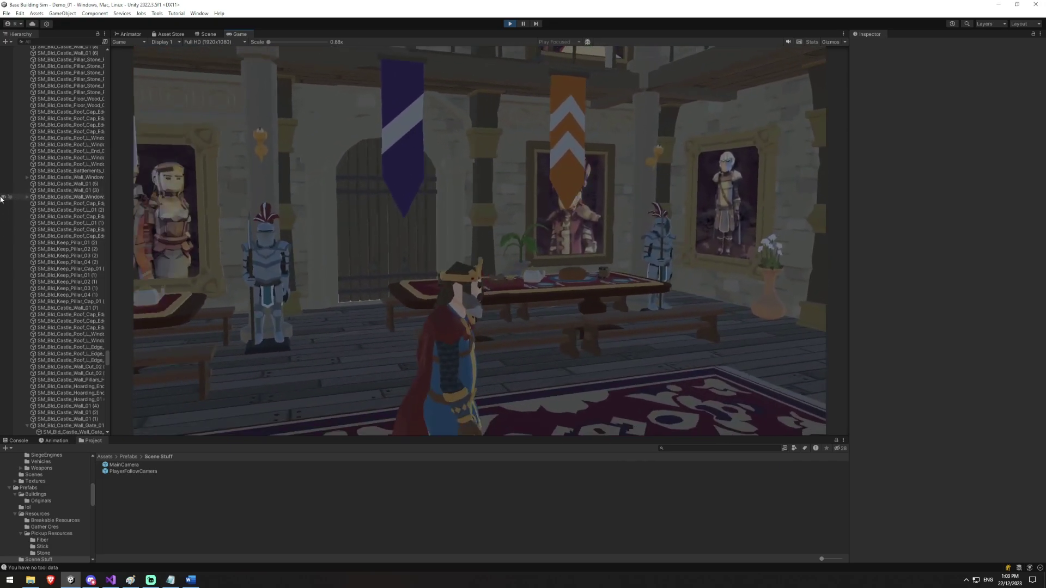
pyautogui.press('s')
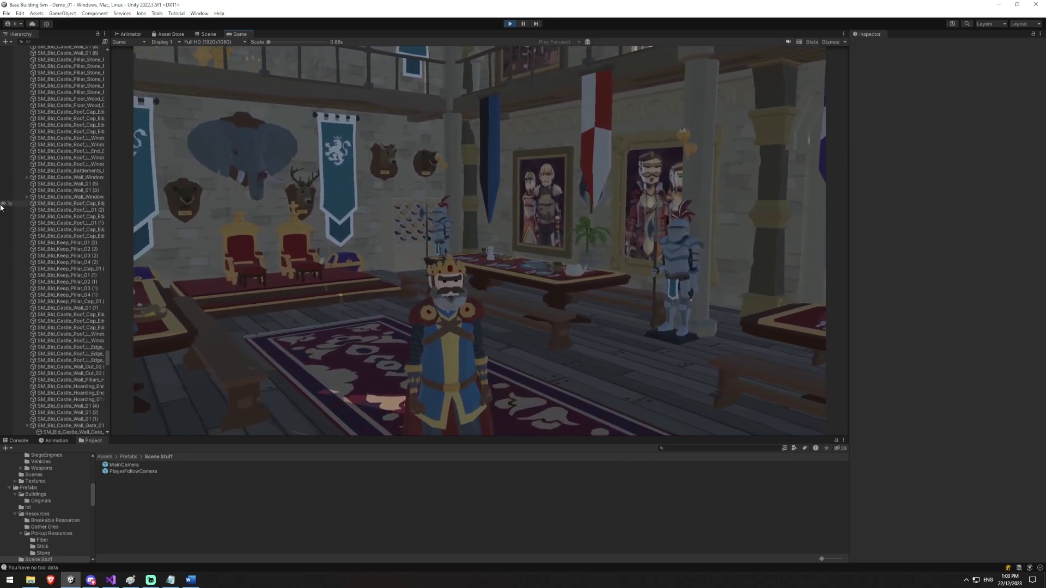
pyautogui.press('a')
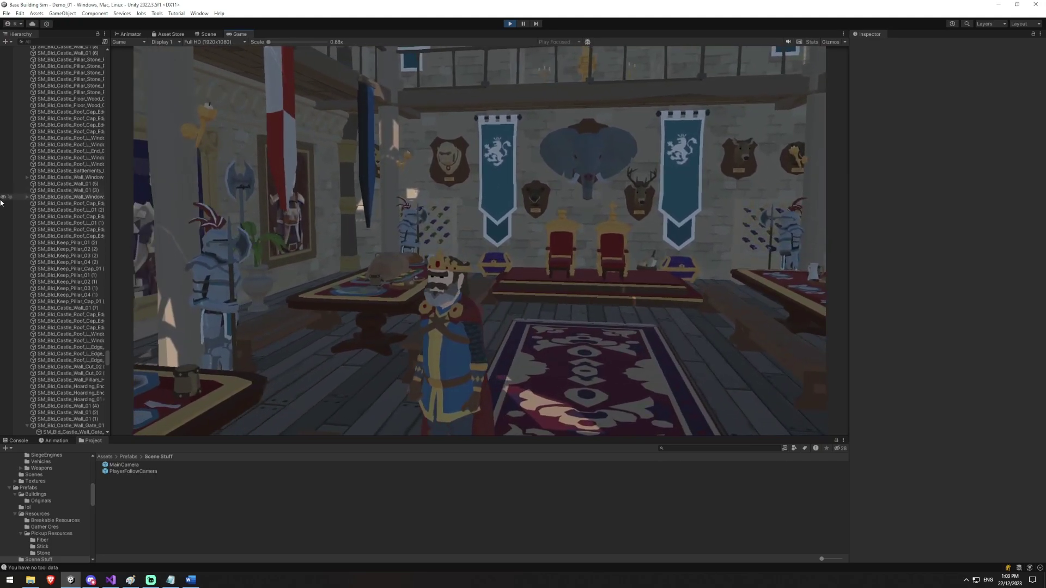
pyautogui.press('w')
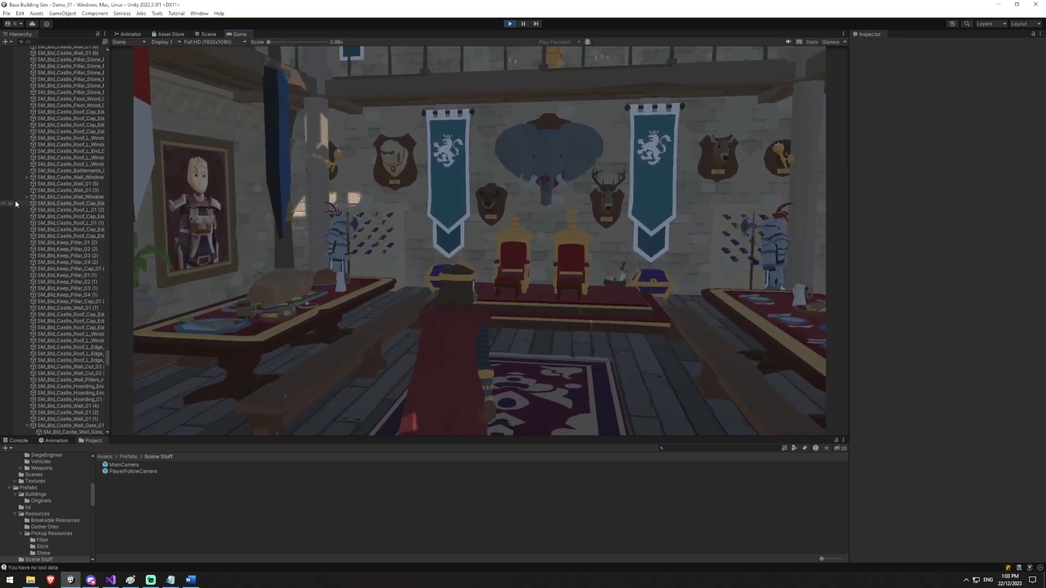
pyautogui.press('w')
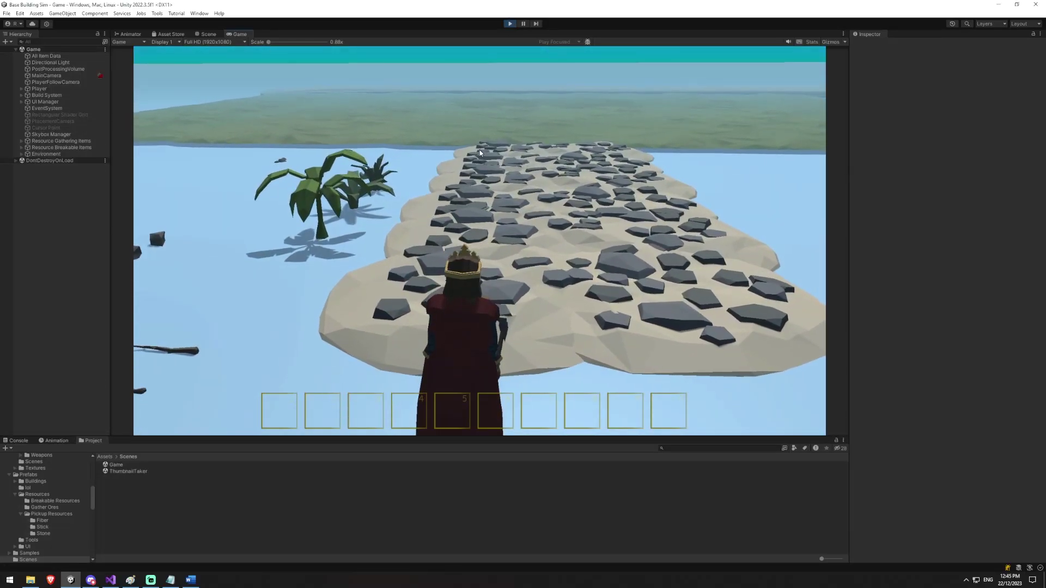
# Step: In the running Game scene, swing the king's pickaxe twice and walk him to the large fiber plant beside the stone path
pyautogui.click(483, 159)
pyautogui.click(256, 232)
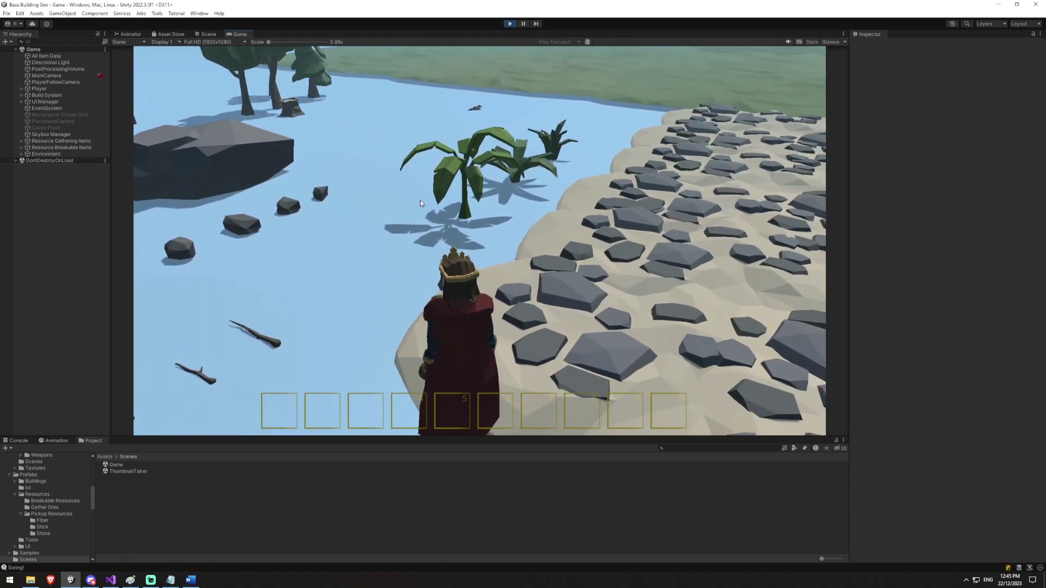
pyautogui.press('w')
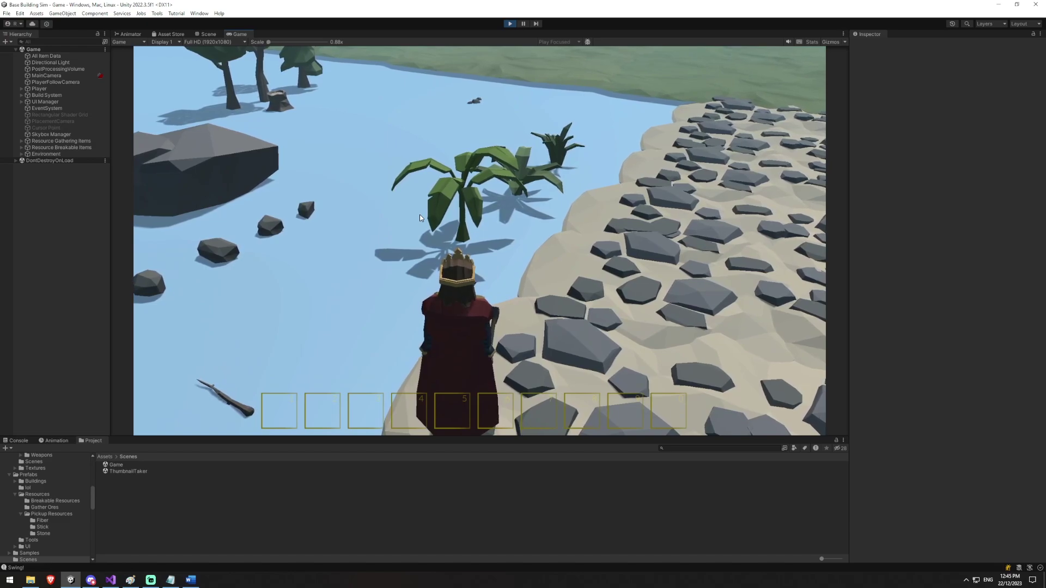
pyautogui.press('w')
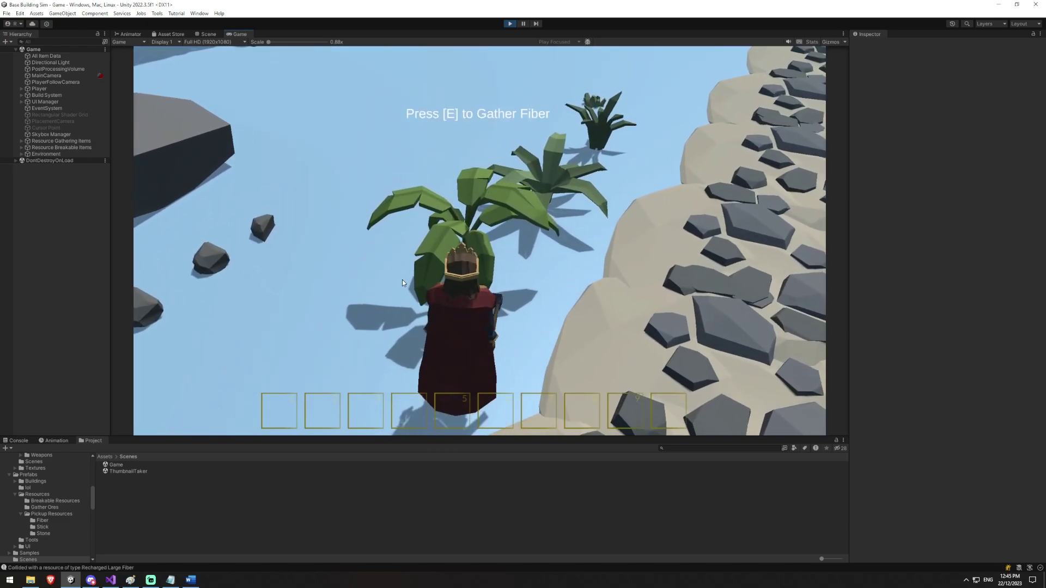
# Step: Gather fiber from the three plants beside the stone path, checking the inventory between pickups
pyautogui.press('e')
pyautogui.press('w')
pyautogui.press('e')
pyautogui.press('i')
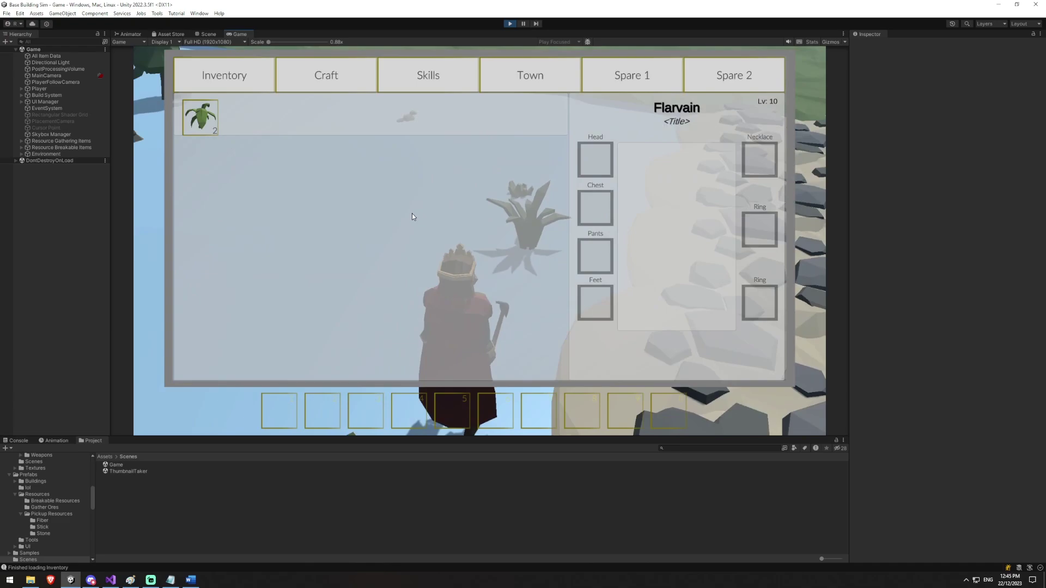
pyautogui.press('i')
pyautogui.press('e')
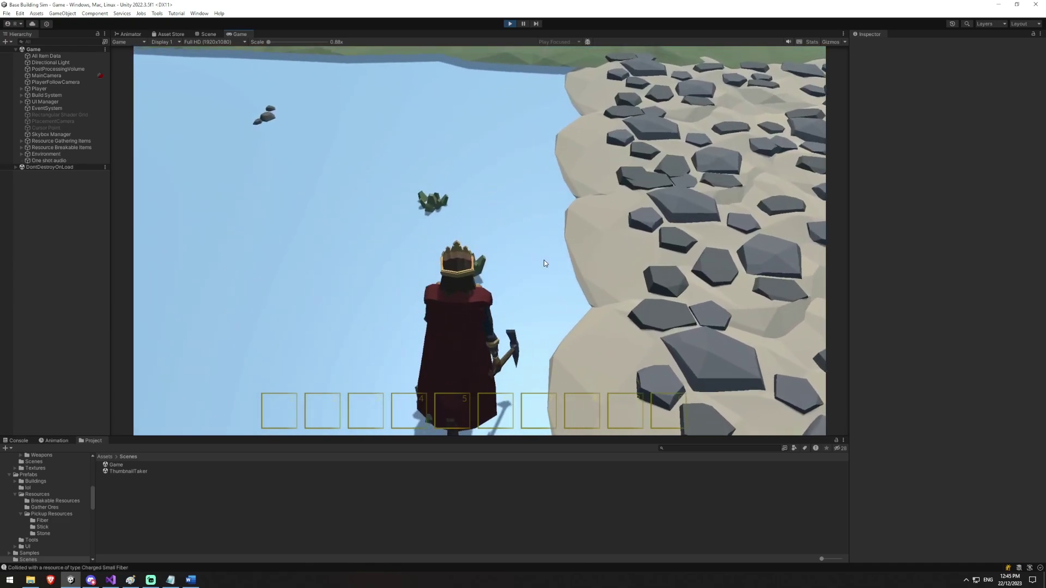
pyautogui.press('i')
pyautogui.press('i')
# Step: Pick up the loose stones near the large boulder and check them in the inventory
pyautogui.press('w')
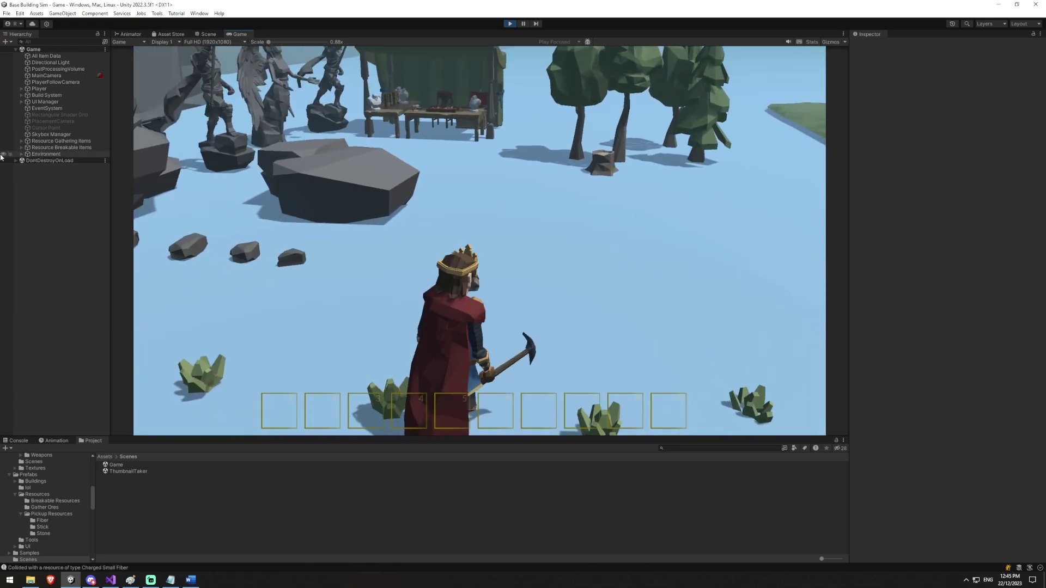
pyautogui.press('e')
pyautogui.press('w')
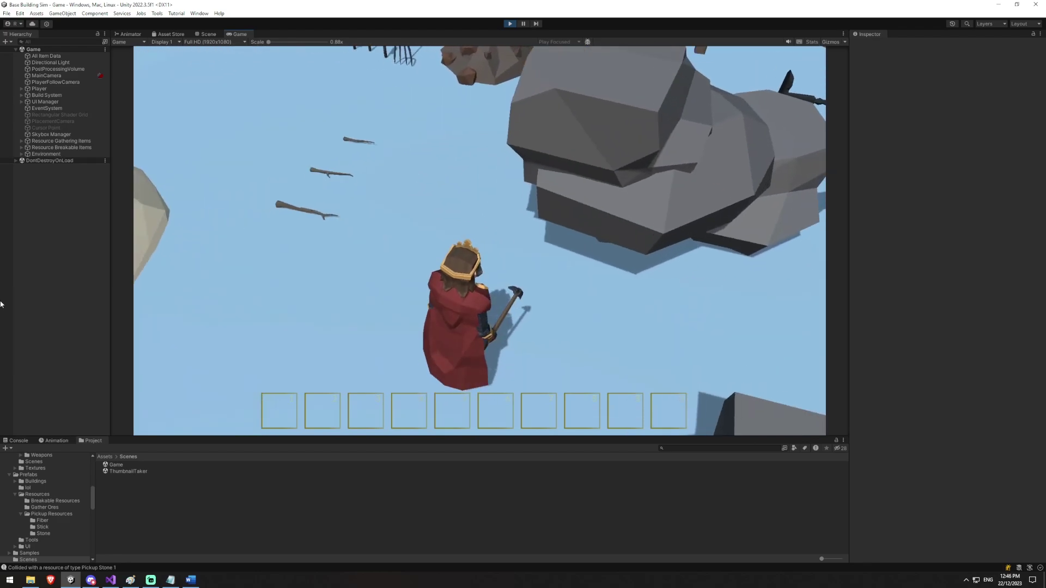
pyautogui.press('i')
pyautogui.press('i')
# Step: Walk along the row of sticks to pick them up and check the inventory
pyautogui.press('w')
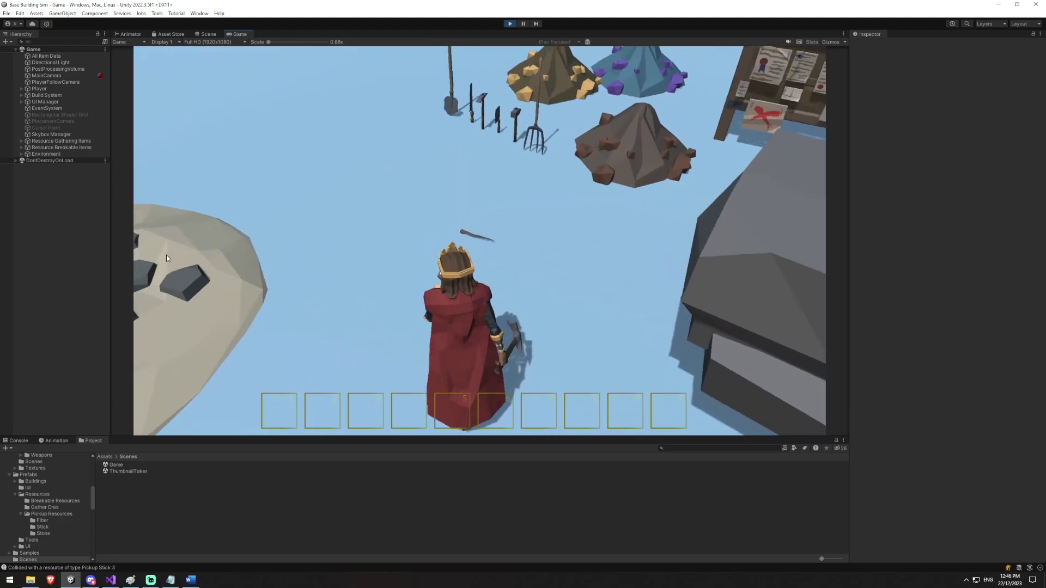
pyautogui.press('i')
pyautogui.press('i')
# Step: Gather copper ore from the brown ore mound near the notice board and check it in the inventory
pyautogui.press('w')
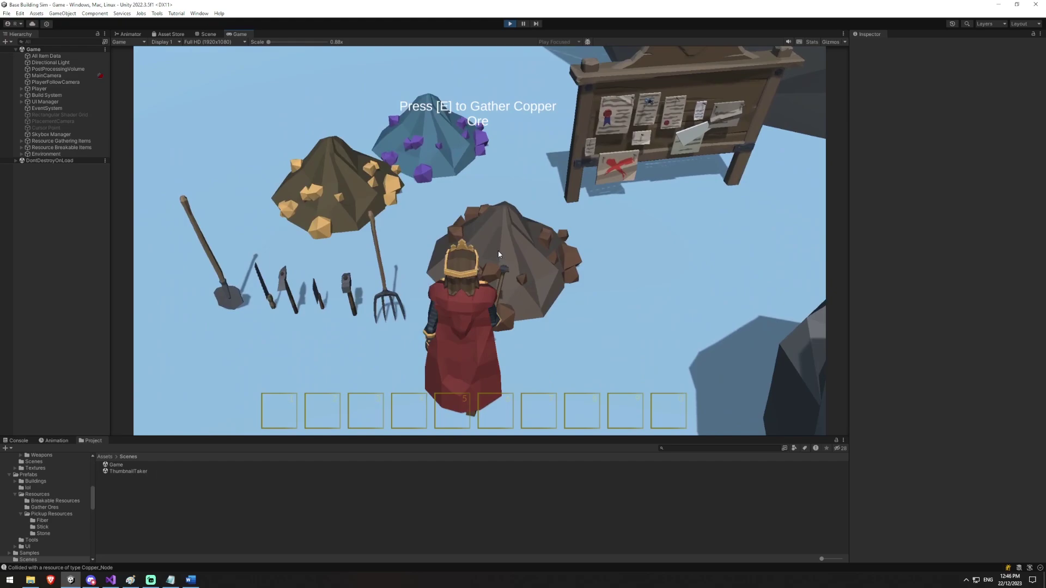
pyautogui.press('e')
pyautogui.press('i')
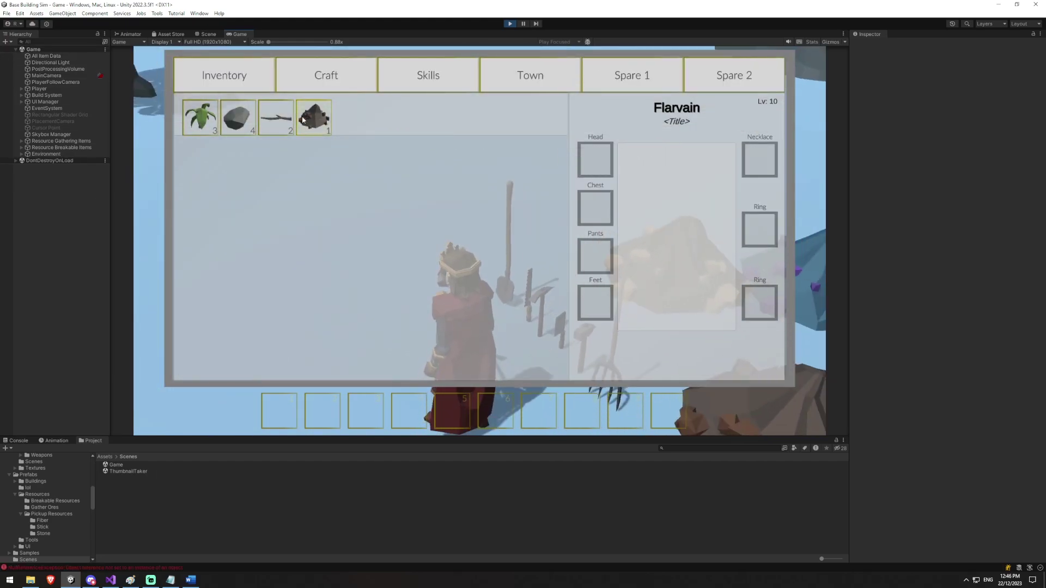
pyautogui.press('i')
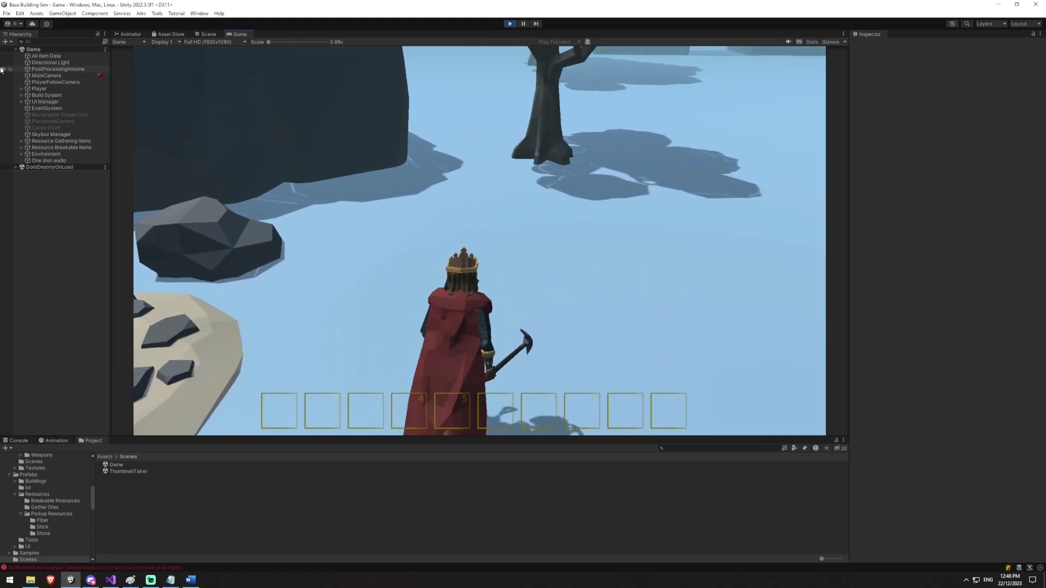
# Step: Walk to the breakable rock beside the stone path, strike it repeatedly with the pickaxe, and check the inventory
pyautogui.press('w')
pyautogui.click(243, 243)
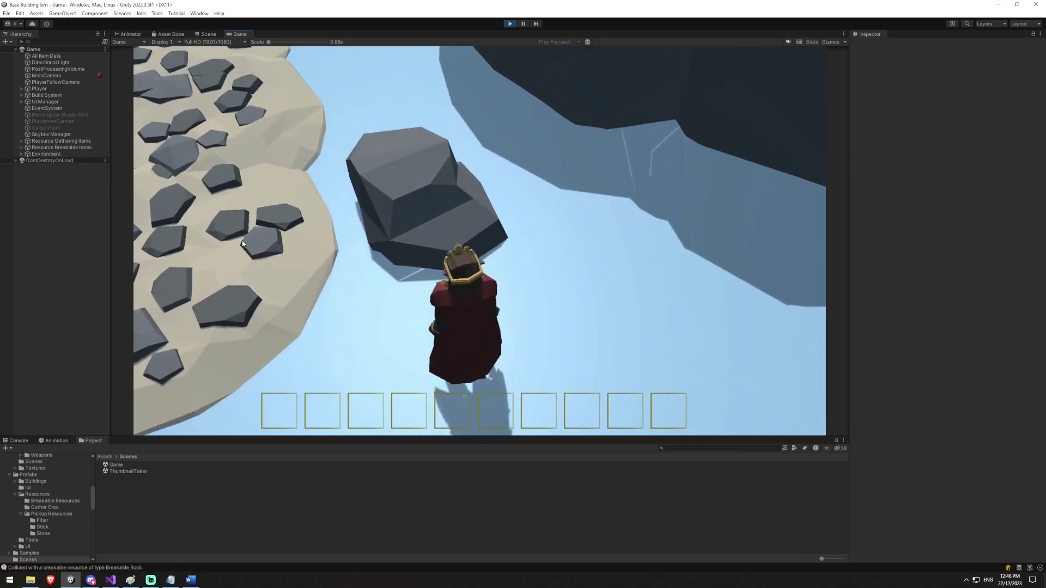
pyautogui.click(370, 257)
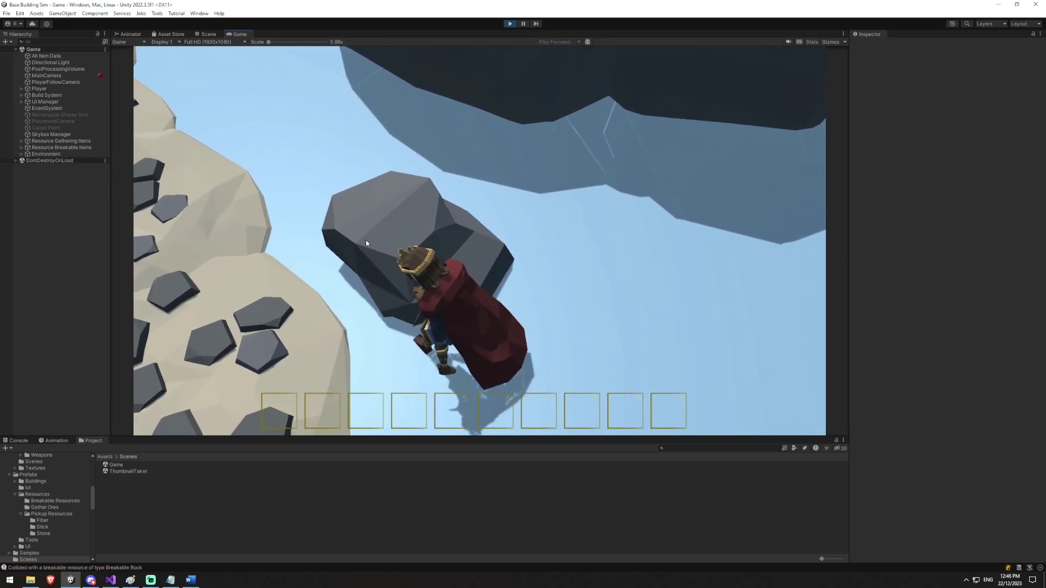
pyautogui.click(389, 235)
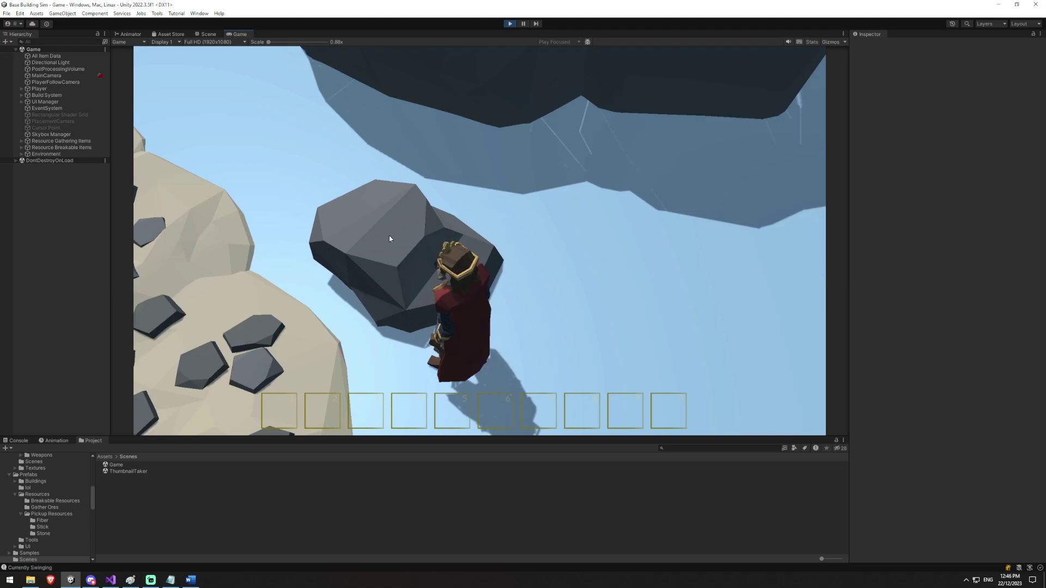
pyautogui.click(389, 236)
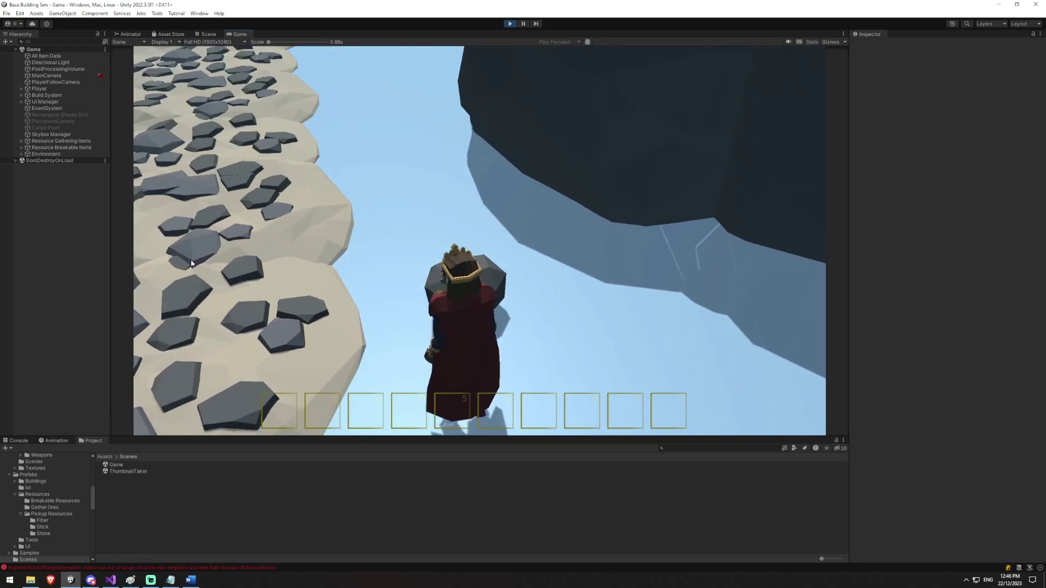
pyautogui.press('i')
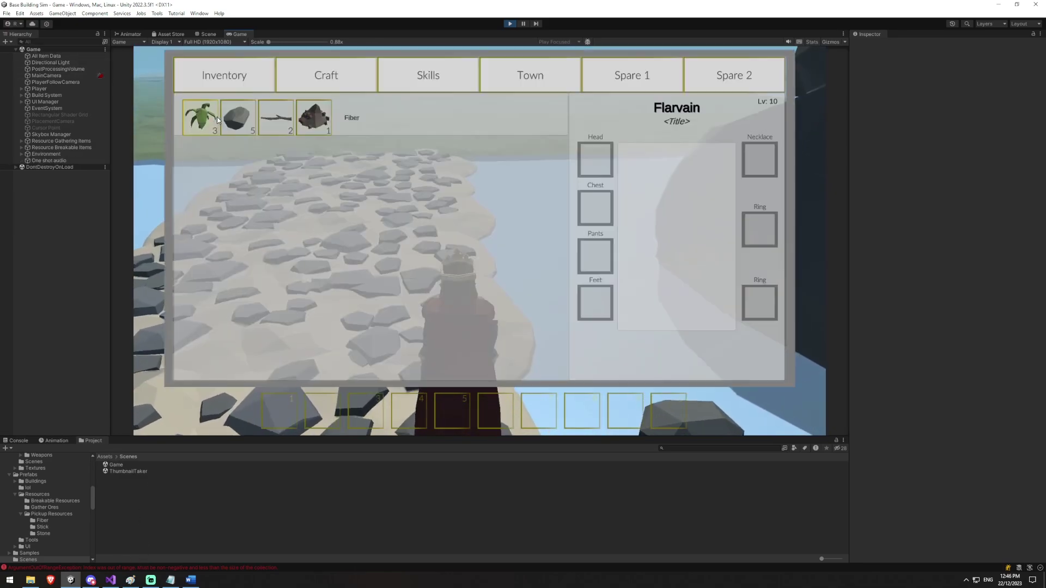
pyautogui.press('i')
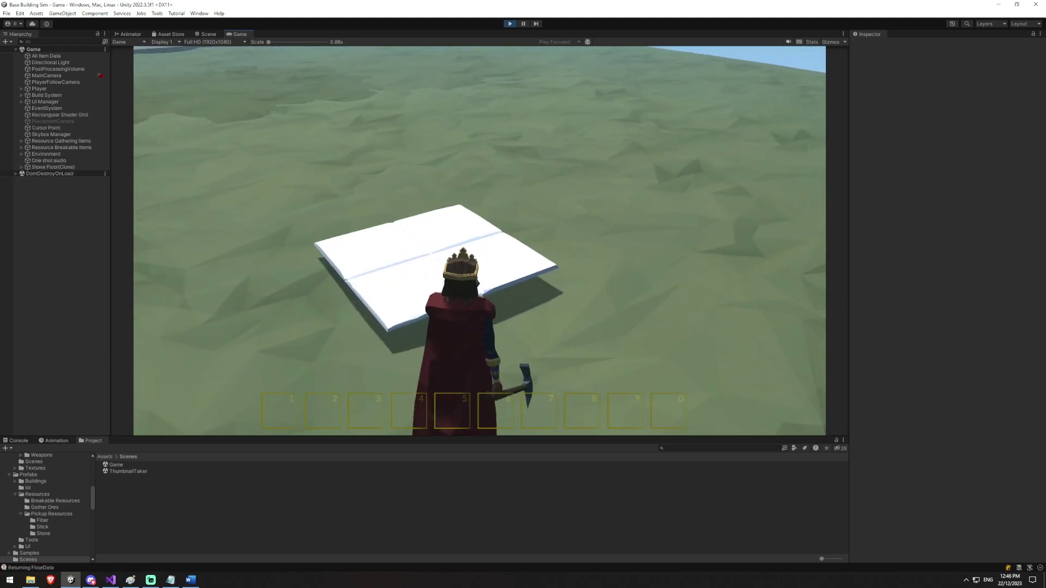
# Step: Place a row of three adjoining stone floor pieces on the grass
pyautogui.press('d')
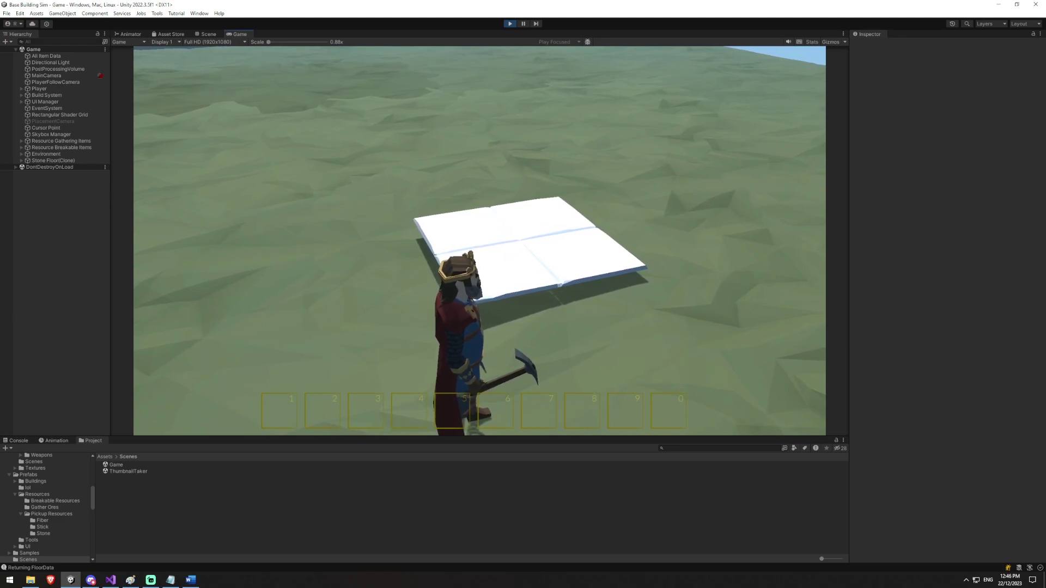
pyautogui.click(479, 241)
pyautogui.click(479, 241)
pyautogui.press('a')
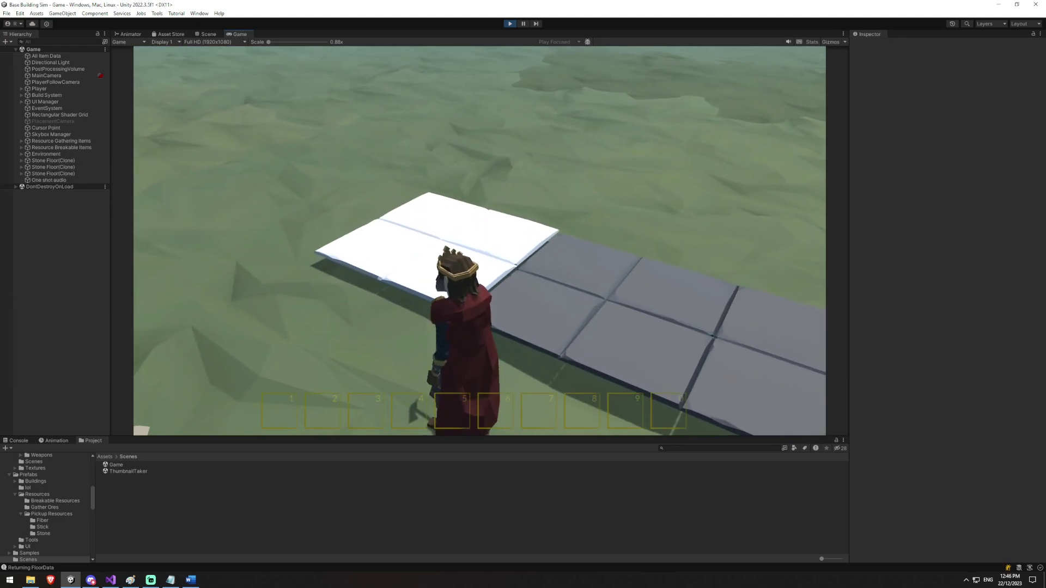
pyautogui.click(479, 240)
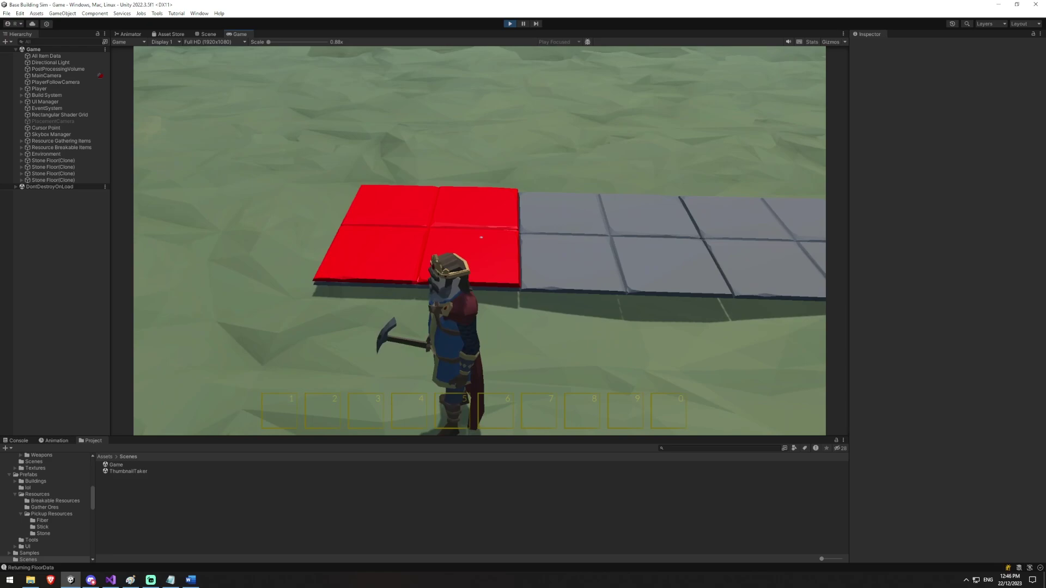
# Step: Switch to wall pieces and place a wooden wall along the edge of the stone floor row
pyautogui.press('2')
pyautogui.press('a')
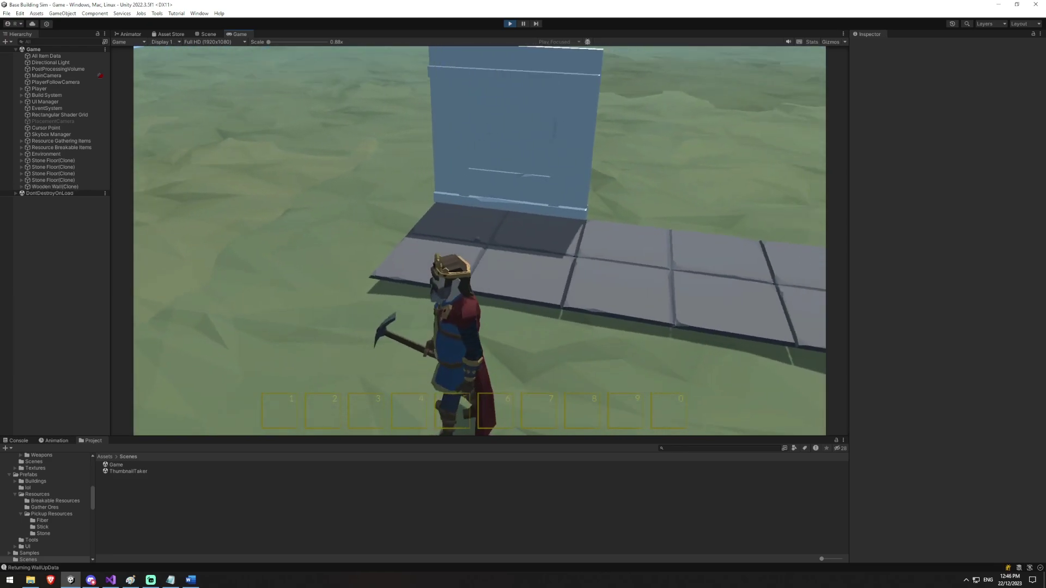
pyautogui.click(480, 241)
pyautogui.press('d')
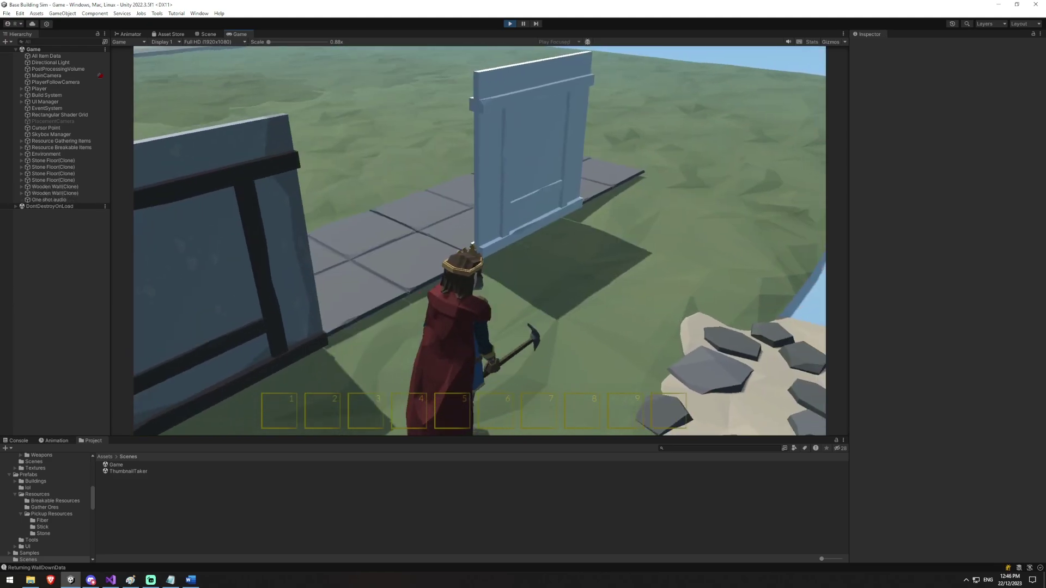
# Step: Choose the wooden bay-window wall, rotate it to face outward, and place it on the same edge of the stone floor
pyautogui.scroll(-3, 480, 240)
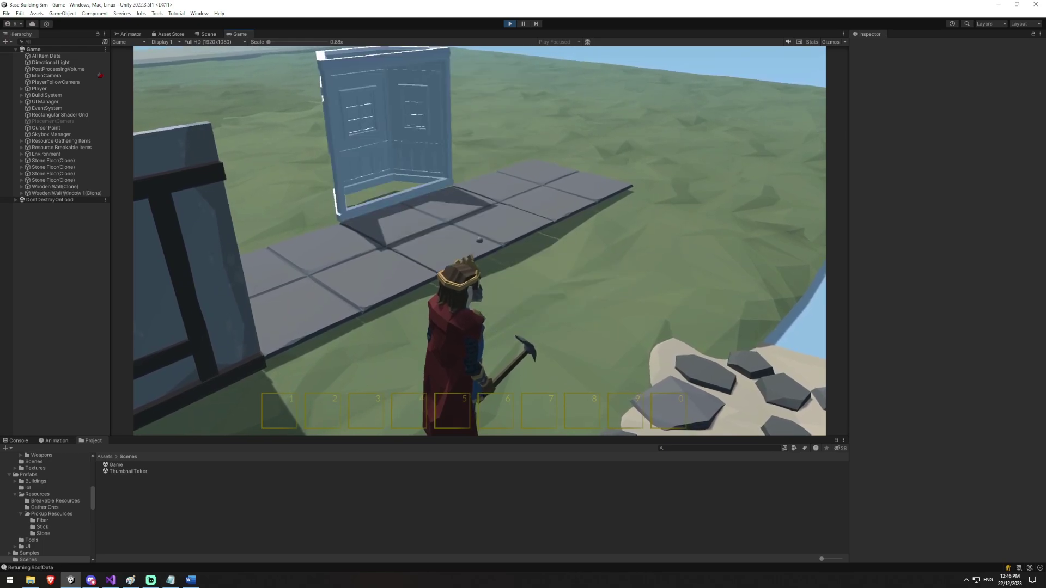
pyautogui.press('r')
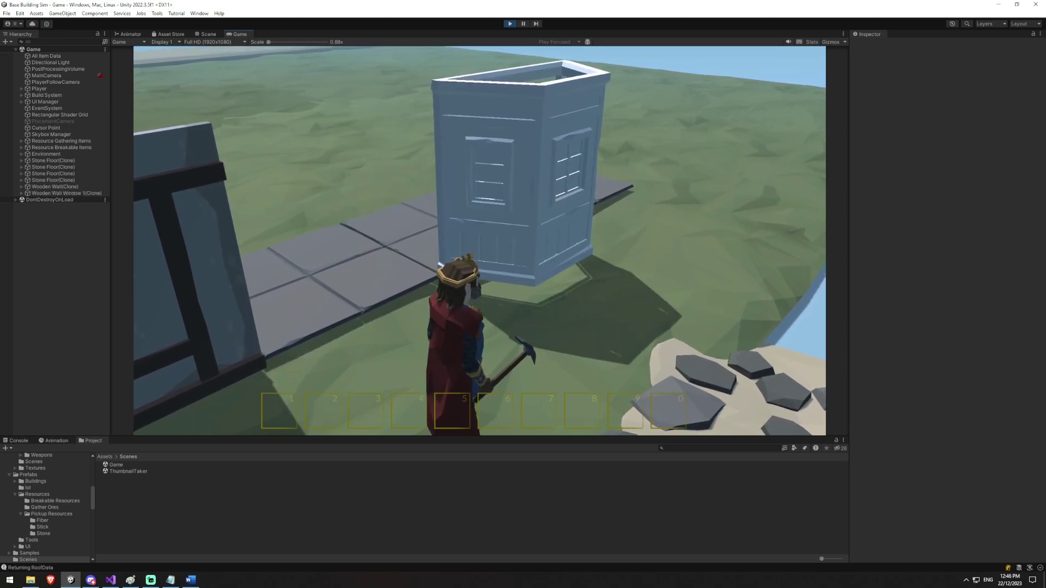
pyautogui.click(479, 240)
# Step: Choose the wooden door piece and place it between the plain wall and the bay-window wall
pyautogui.press('s')
pyautogui.scroll(-2, 480, 241)
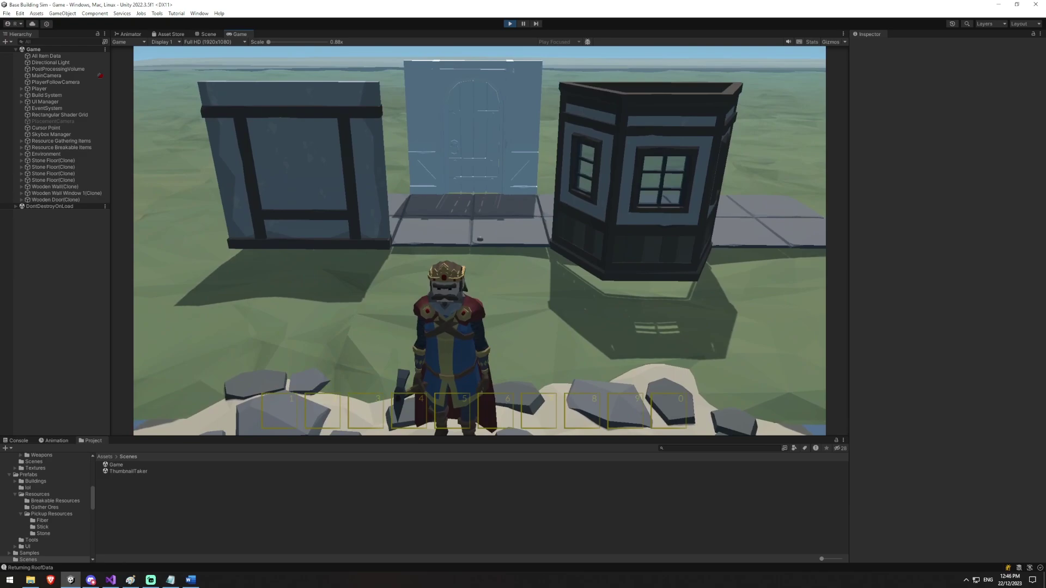
pyautogui.click(480, 240)
pyautogui.press('w')
# Step: Leave build mode, open the wooden door and walk through the doorway
pyautogui.press('Escape')
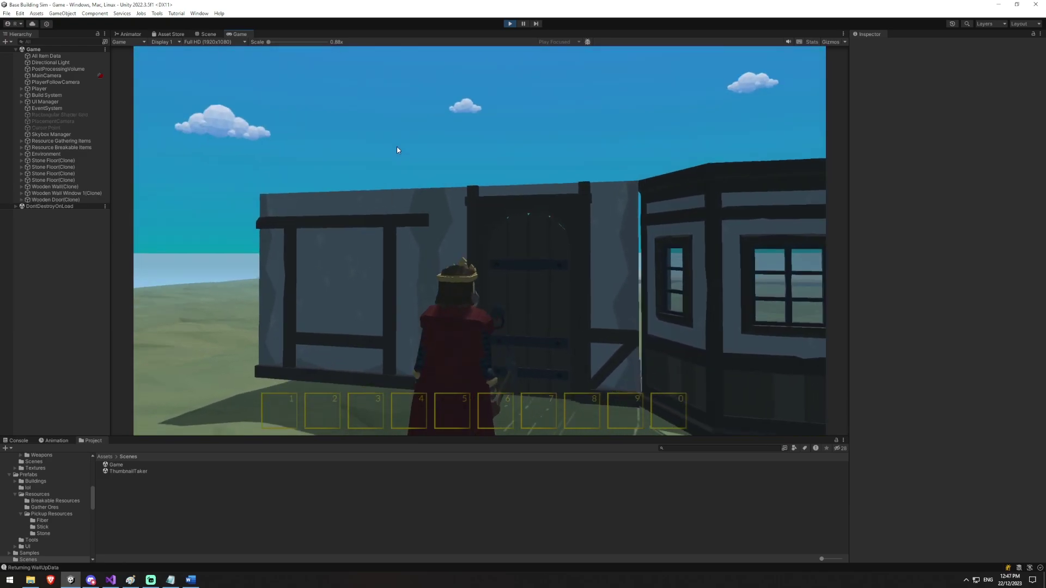
pyautogui.press('w')
pyautogui.press('w')
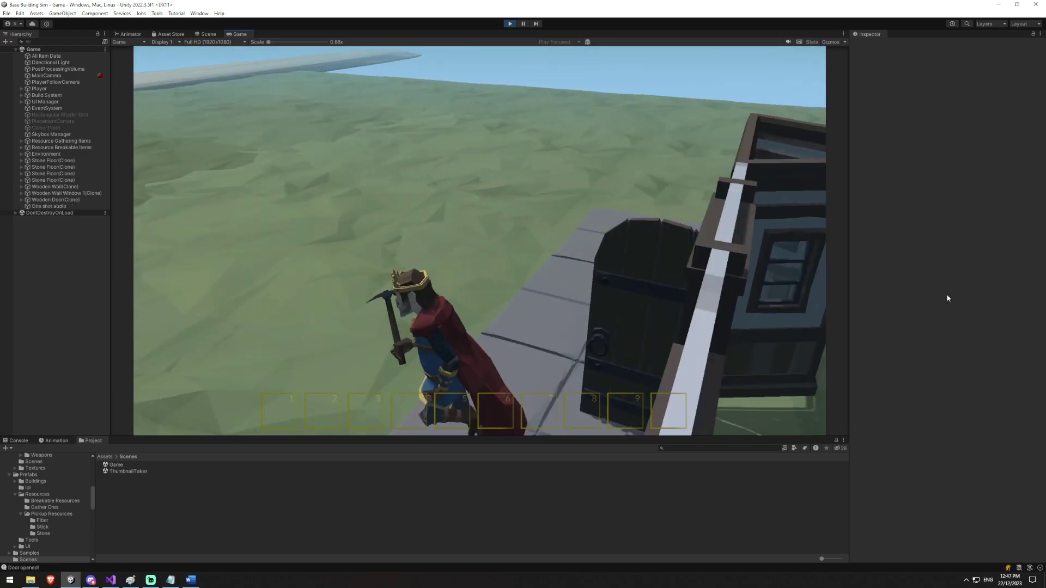
# Step: Re-enter build mode, rotate a wooden floor piece and place it against the inner side of the stone floor
pyautogui.press('b')
pyautogui.press('r')
pyautogui.press('r')
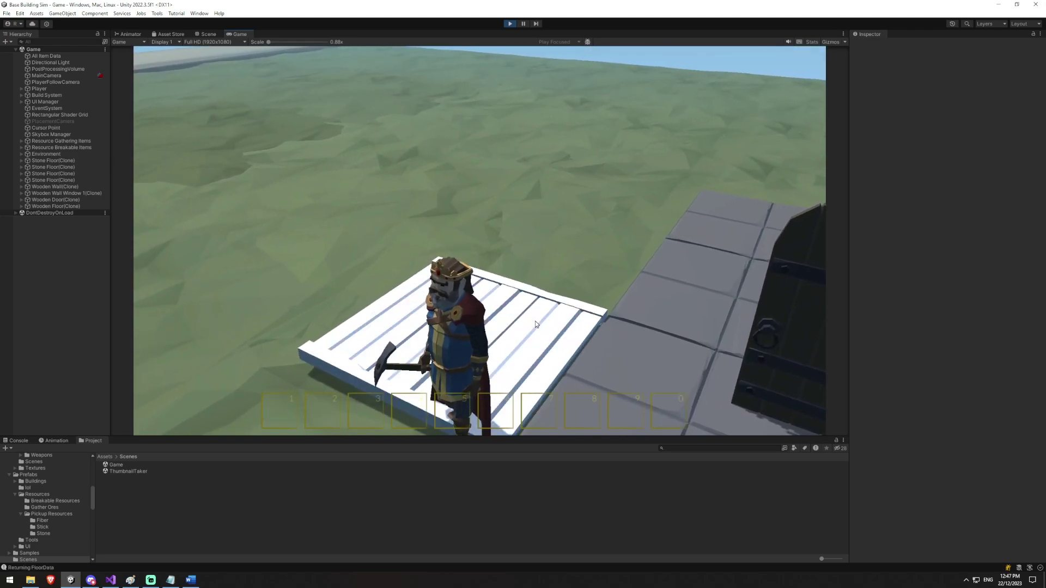
pyautogui.press('r')
pyautogui.press('w')
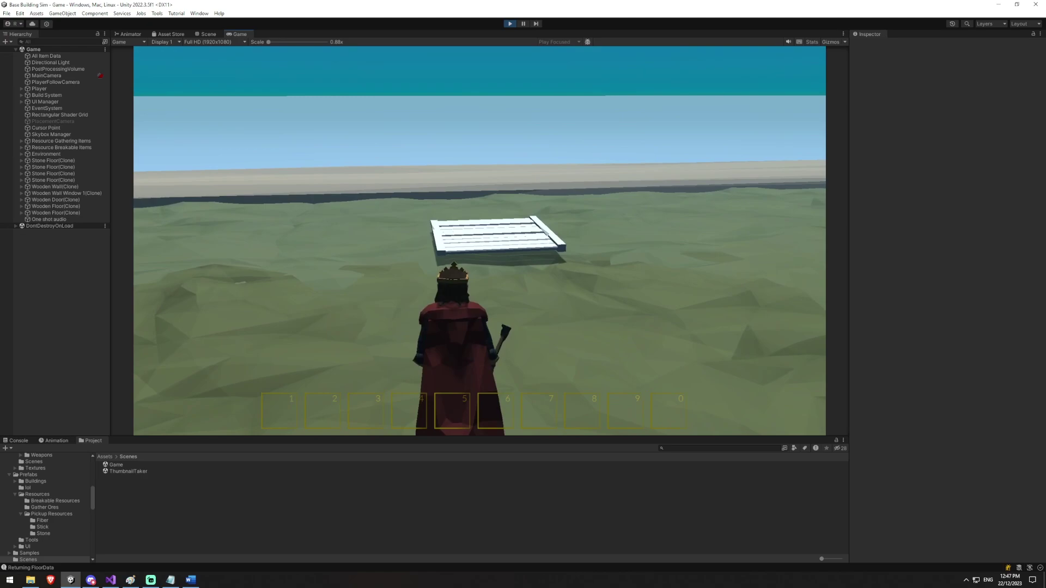
# Step: Walk to the shoreline and place two wooden floor pieces where the grass meets the sand
pyautogui.press('w')
pyautogui.press('a')
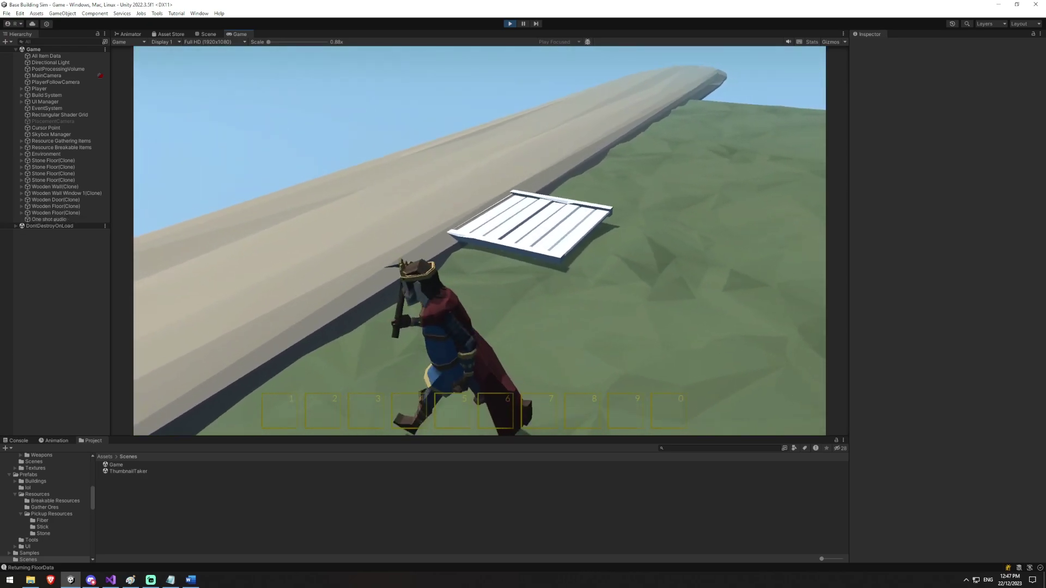
pyautogui.click(479, 237)
pyautogui.click(480, 237)
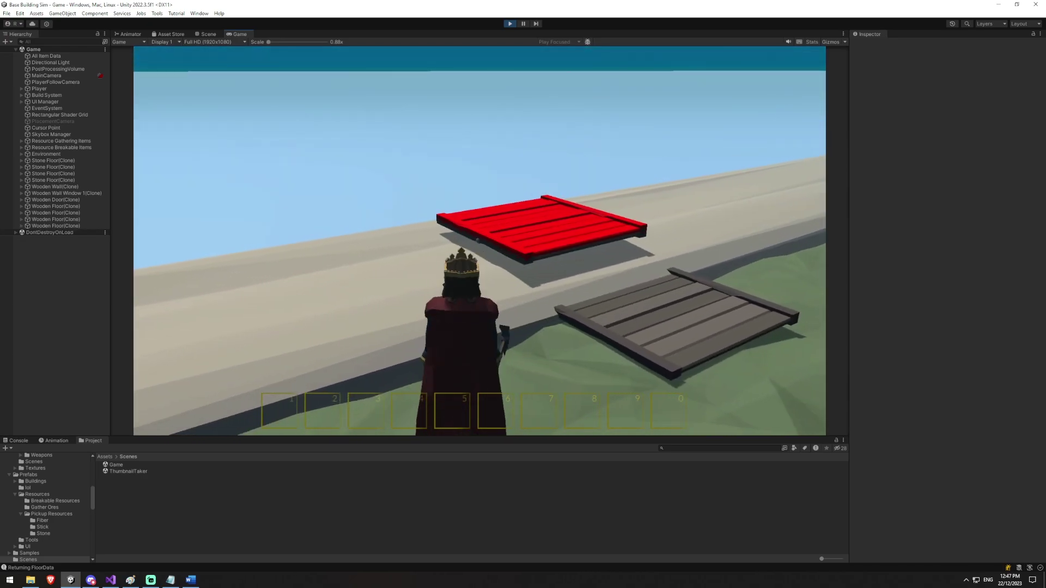
# Step: Switch to the stone floor piece and jump around on the shoreline wooden floors to test its placement preview
pyautogui.scroll(-1, 480, 236)
pyautogui.press('w')
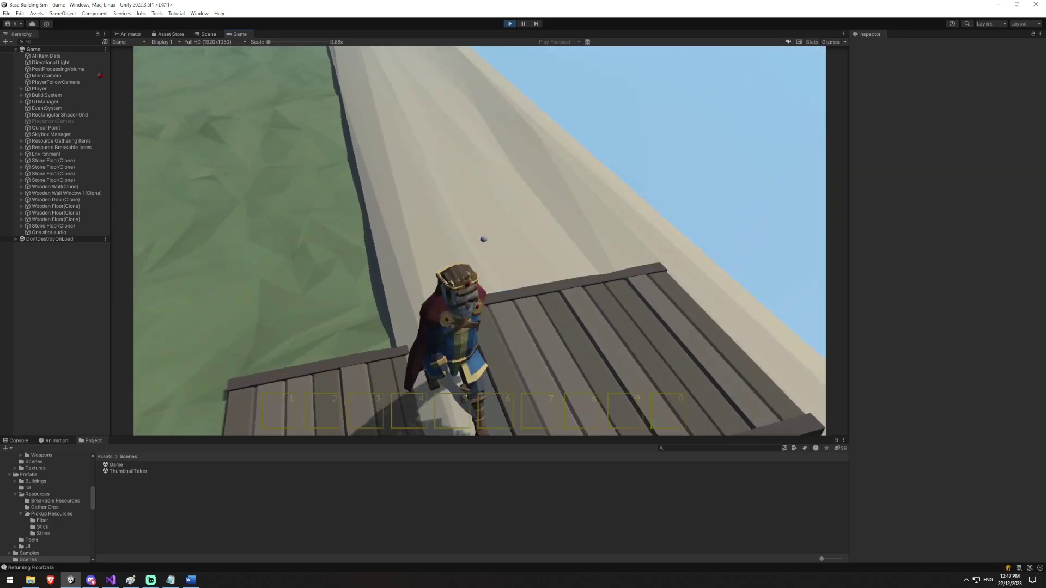
pyautogui.press('space')
pyautogui.press('s')
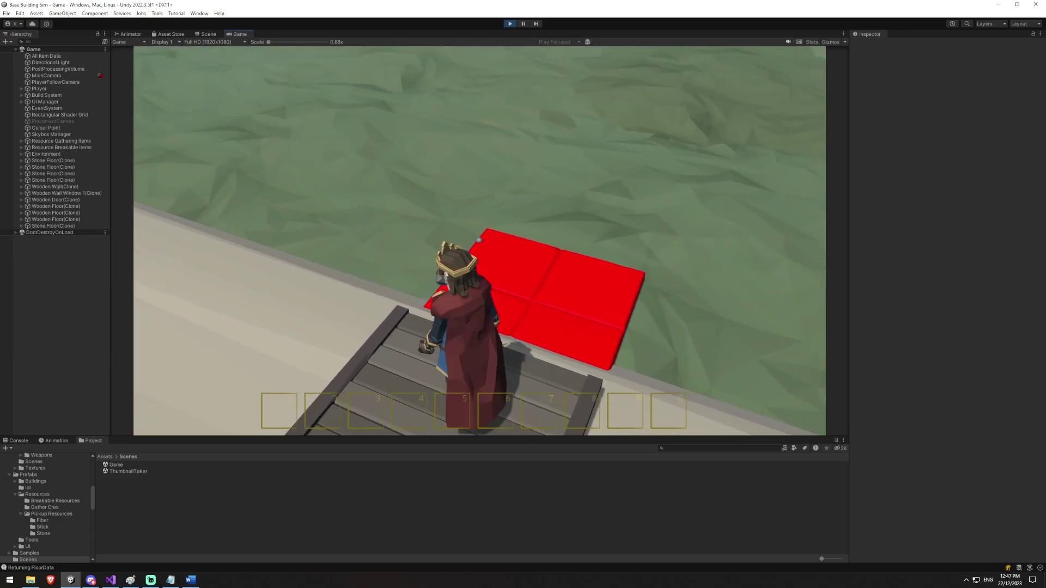
# Step: Return to the building and extend the stone floor into the gap beside the wooden floor
pyautogui.press('w')
pyautogui.press('a')
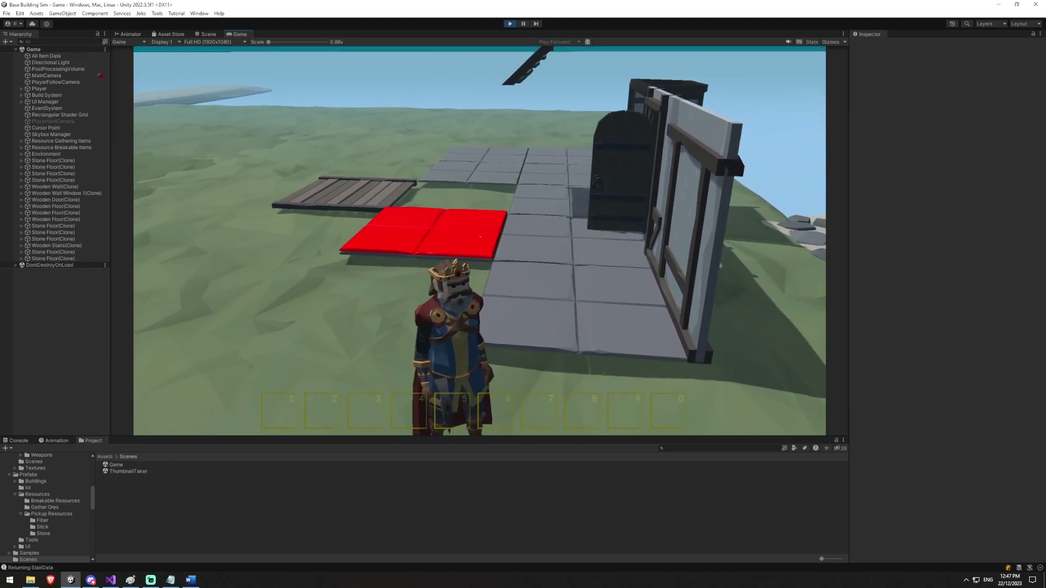
pyautogui.click(479, 237)
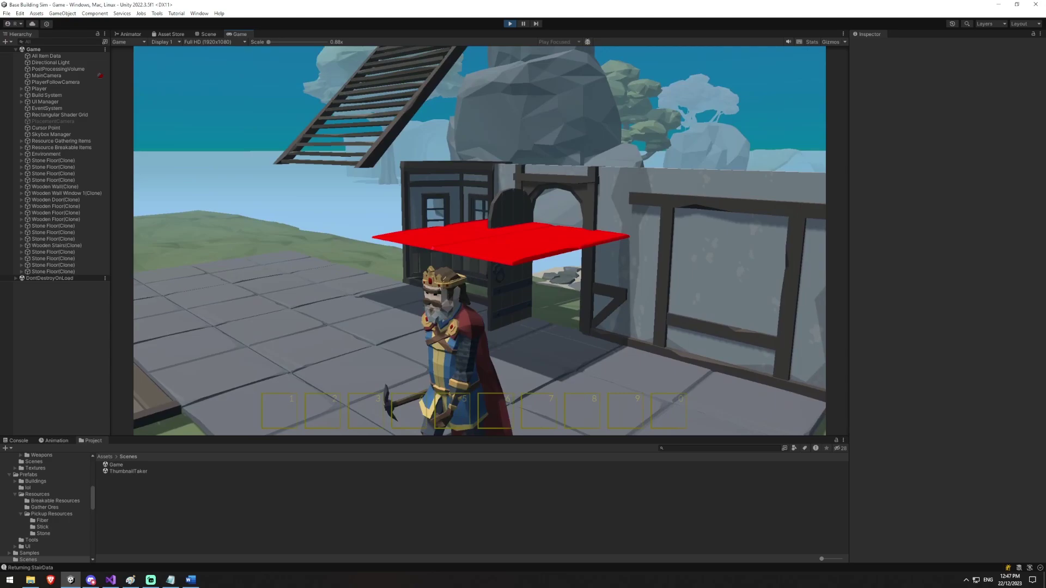
pyautogui.click(479, 239)
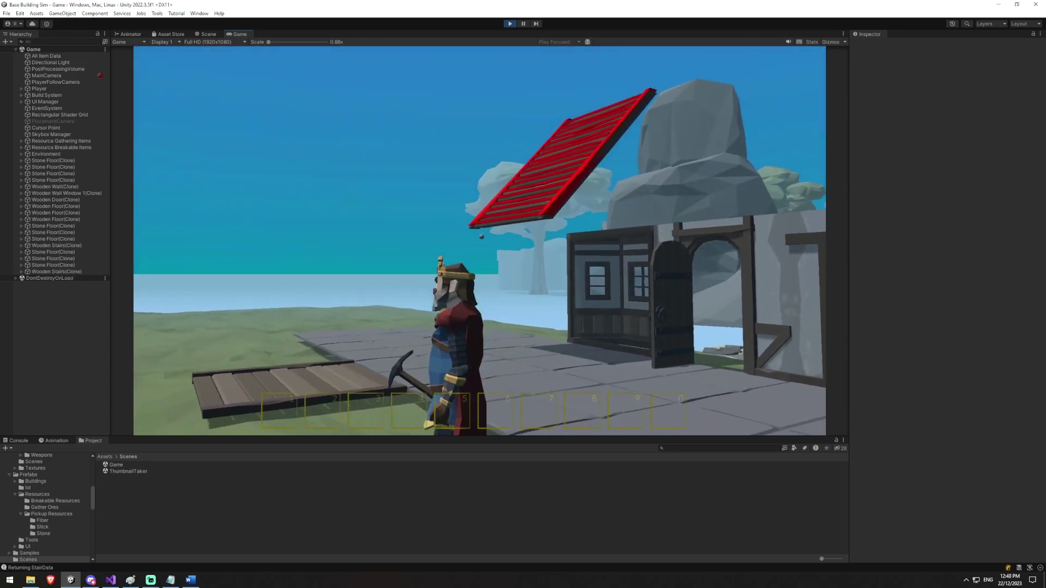
# Step: Add a second flight of wooden stairs, climb up, place a stone floor at the top, and leave build mode
pyautogui.click(479, 240)
pyautogui.press('w')
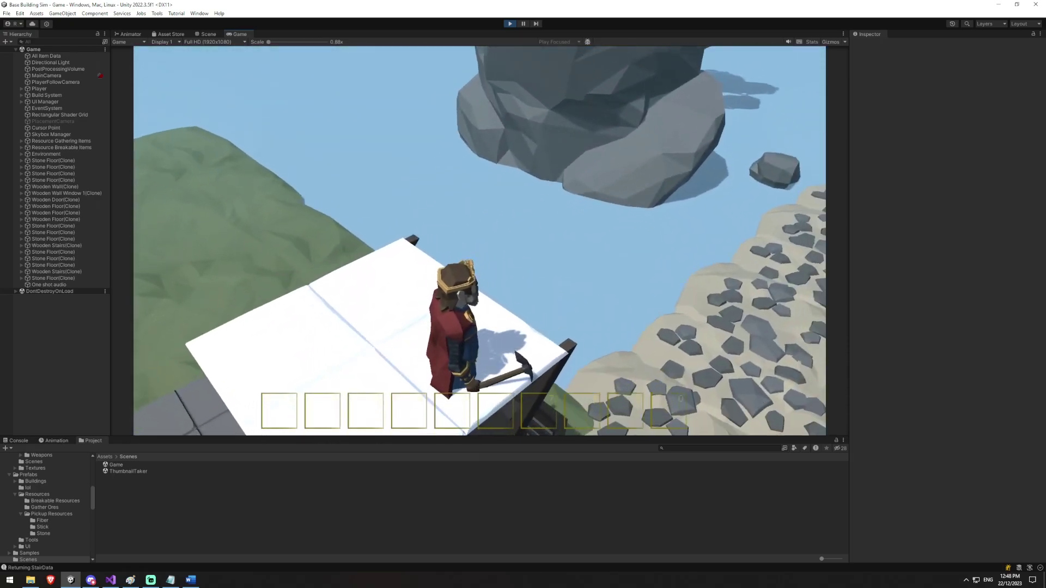
pyautogui.click(479, 239)
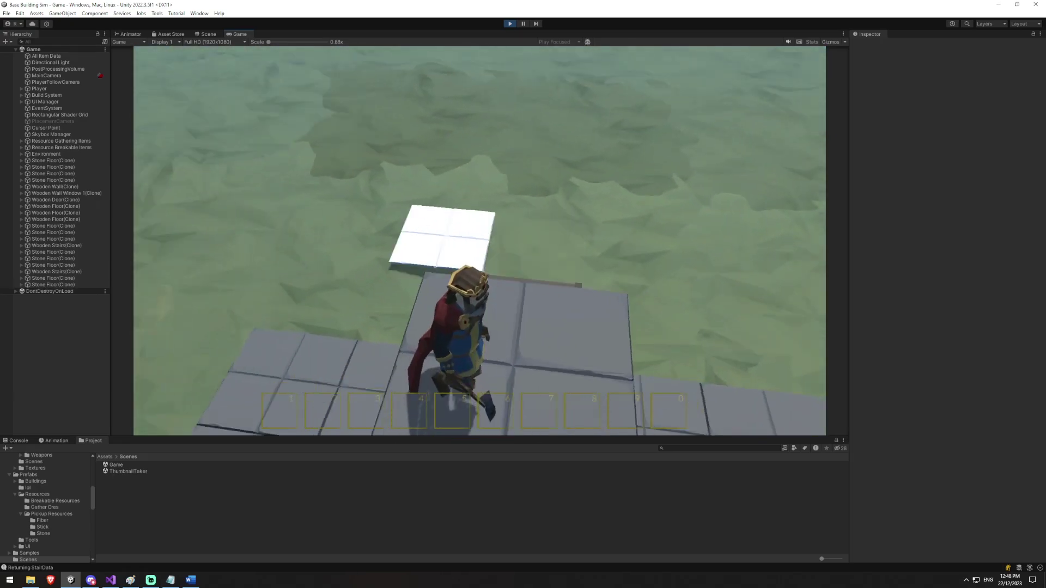
pyautogui.press('Escape')
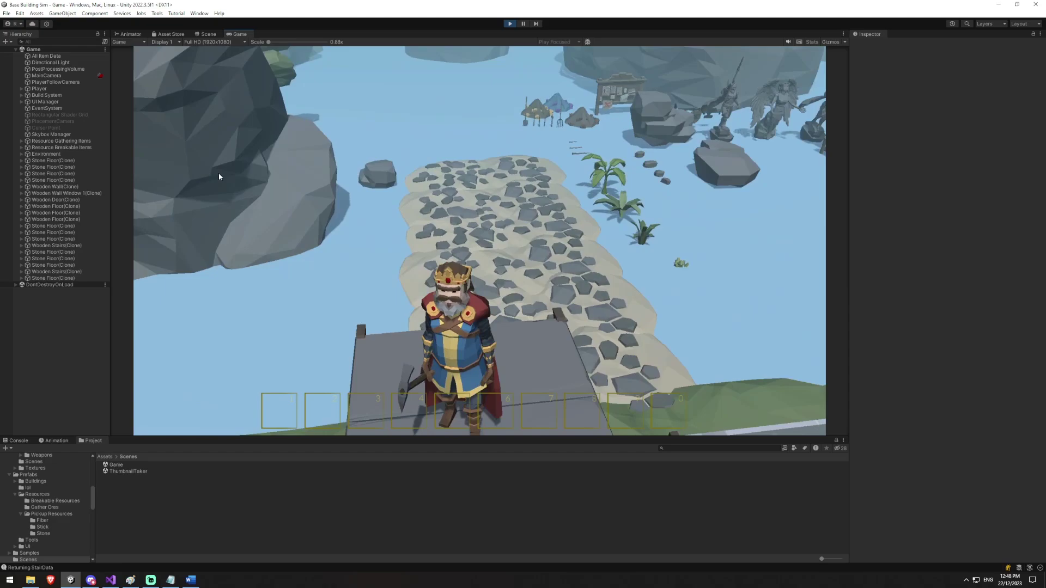
# Step: Look out over the resource area, rocks and mountains from the platform above the stairs
pyautogui.press('a')
pyautogui.press('w')
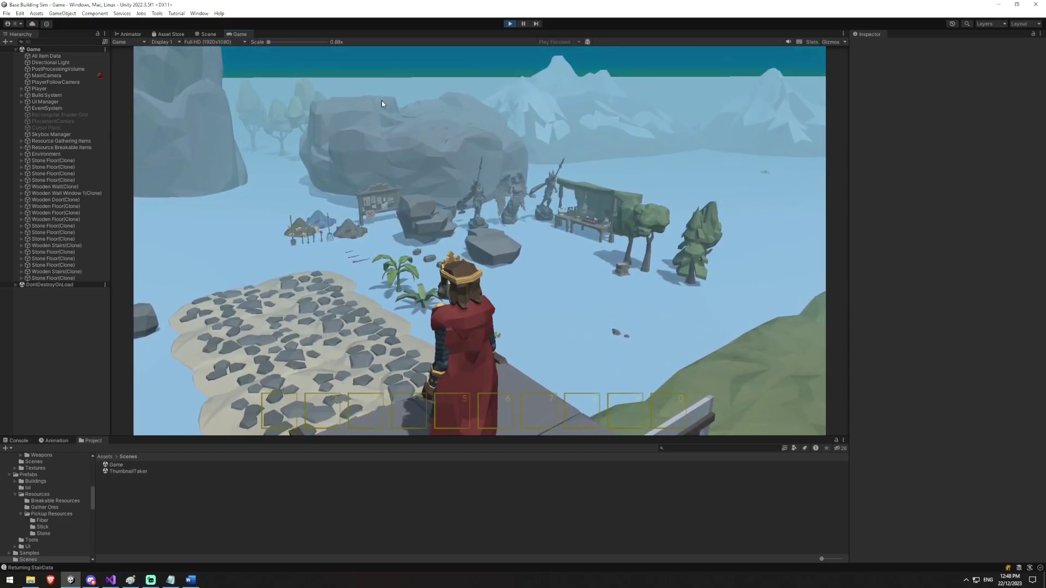
pyautogui.press('w')
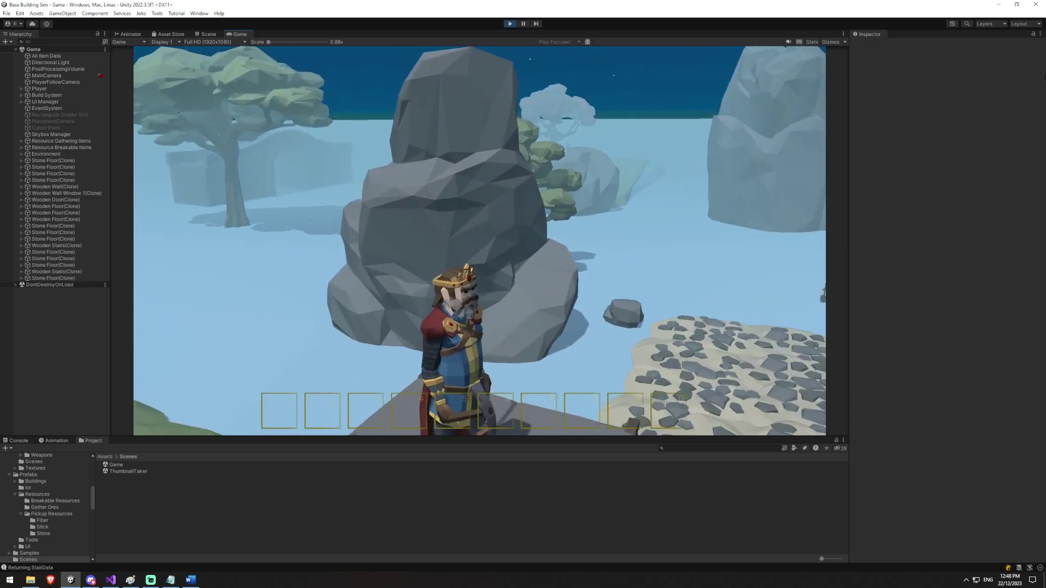
pyautogui.moveTo(1043, 101); pyautogui.dragTo(227, 260, button='right')
# Step: Jump down from the platform and walk around the building to inspect its floors, stairs, door and walls
pyautogui.press('space')
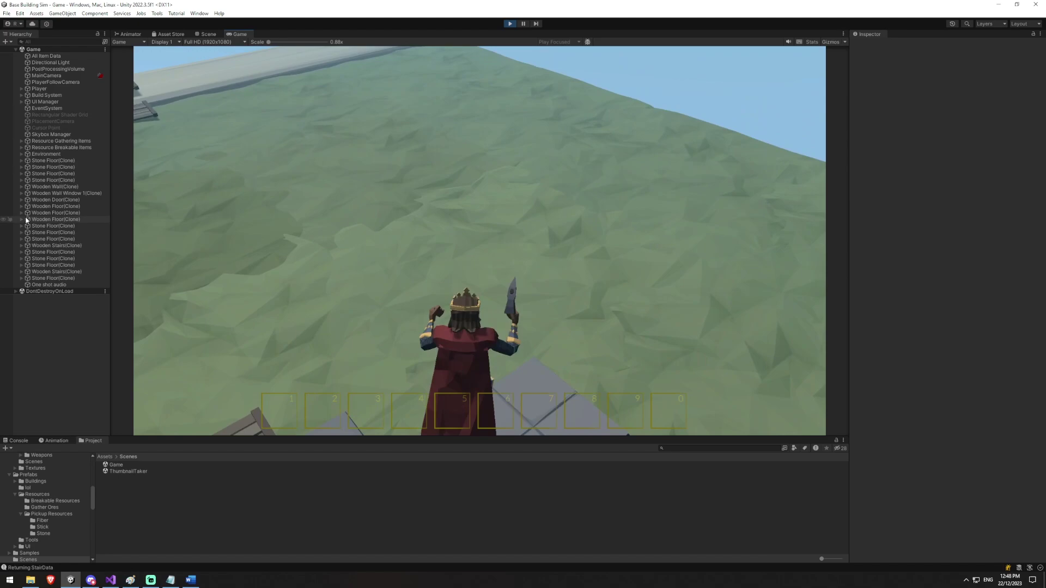
pyautogui.press('d')
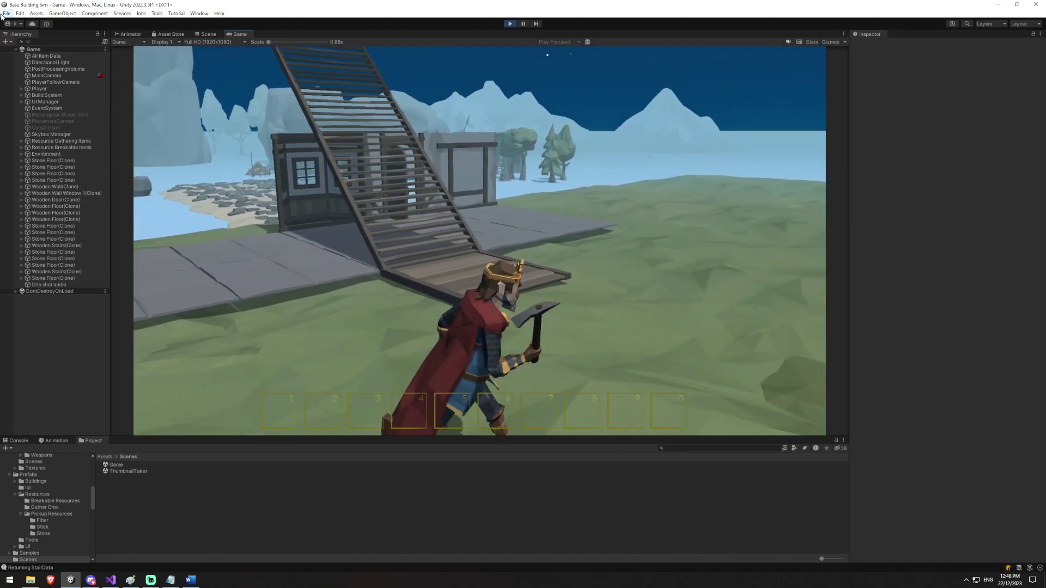
pyautogui.press('w')
pyautogui.moveTo(156, 83); pyautogui.dragTo(2, 5, button='right')
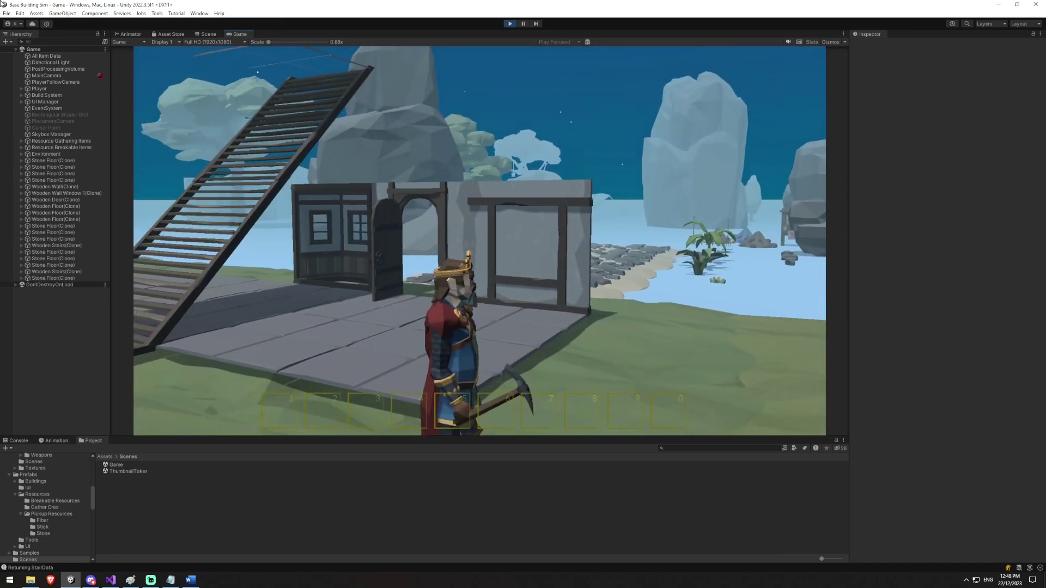
pyautogui.press('a')
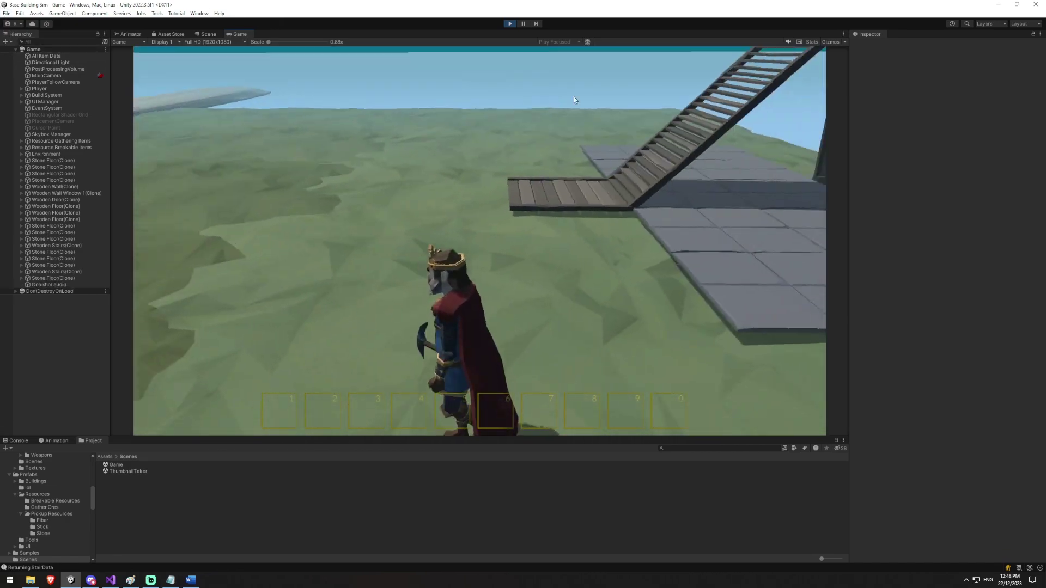
pyautogui.press('w')
pyautogui.moveTo(1031, 16); pyautogui.dragTo(961, 37, button='right')
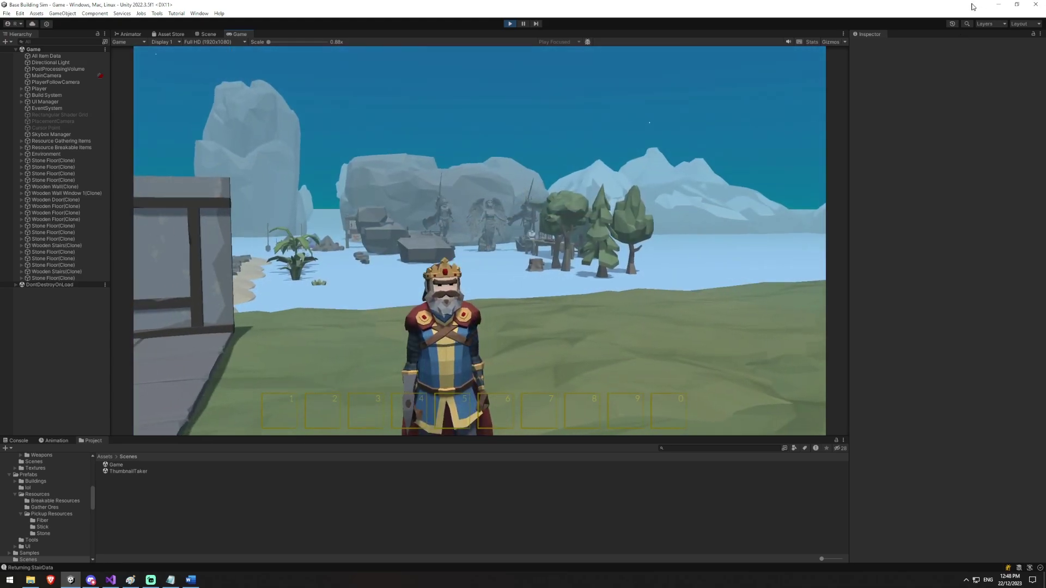
pyautogui.moveTo(974, 6); pyautogui.dragTo(949, 9, button='right')
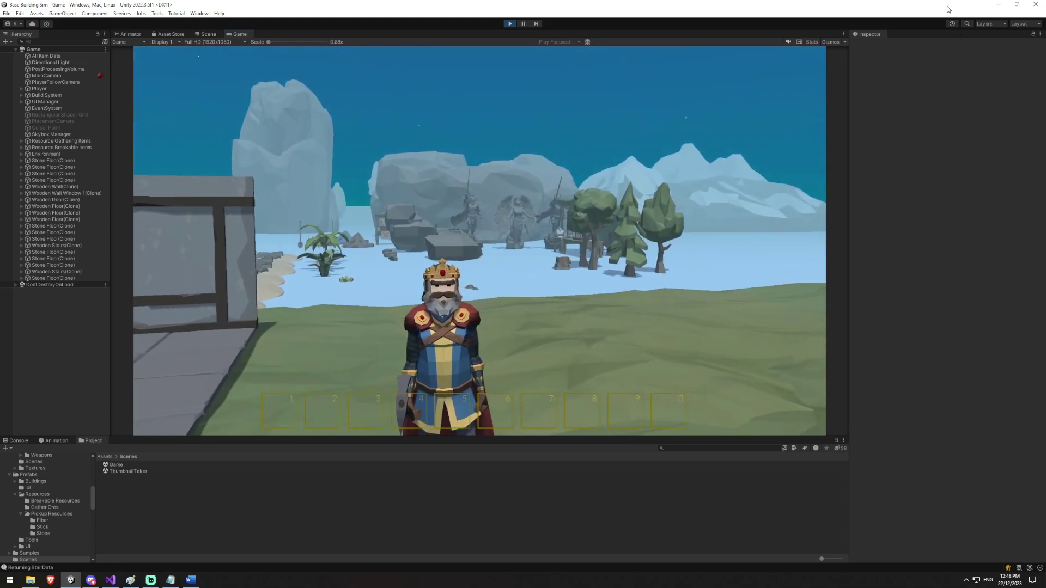
pyautogui.press('w')
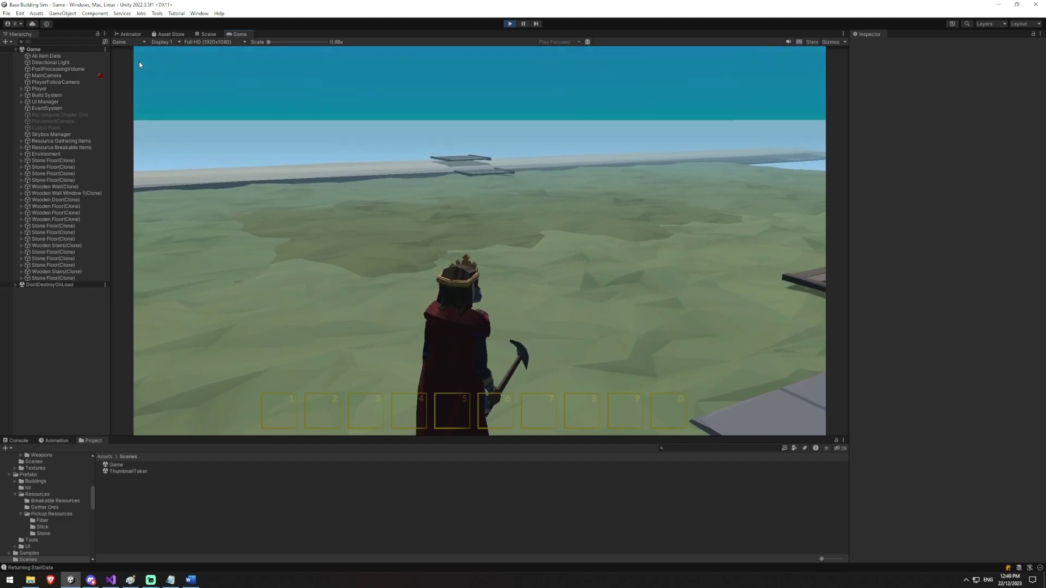
pyautogui.press('a')
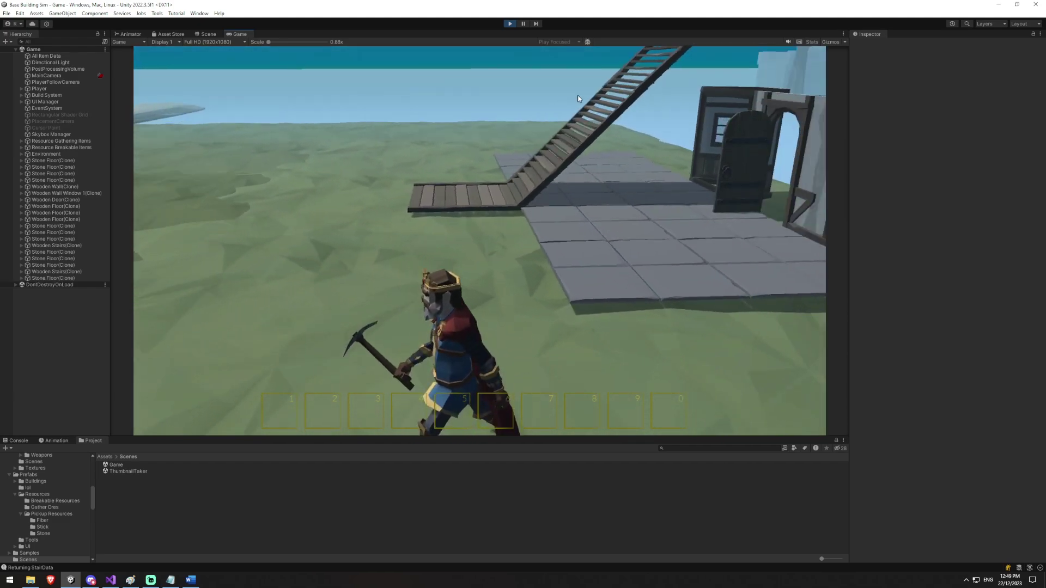